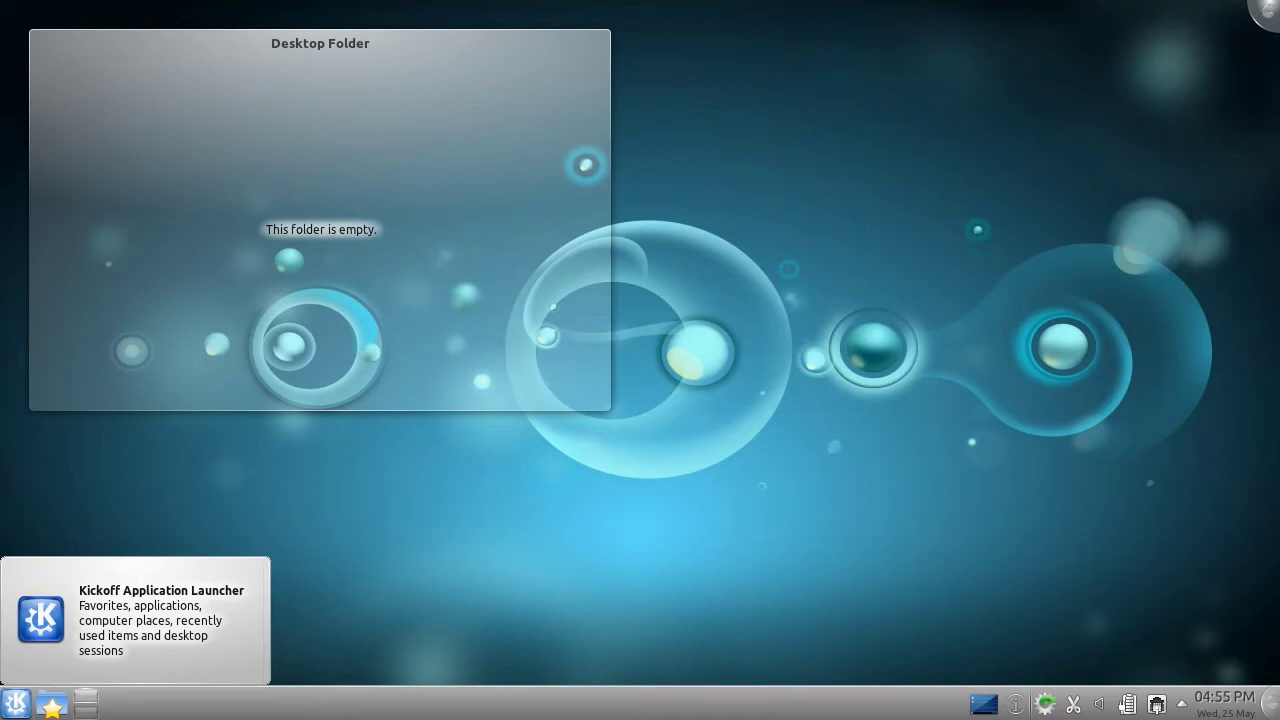
Add Popup Notes from the Utilities applications to the launcher's favorites
{"action": "left_click", "coordinate": [17, 705]}
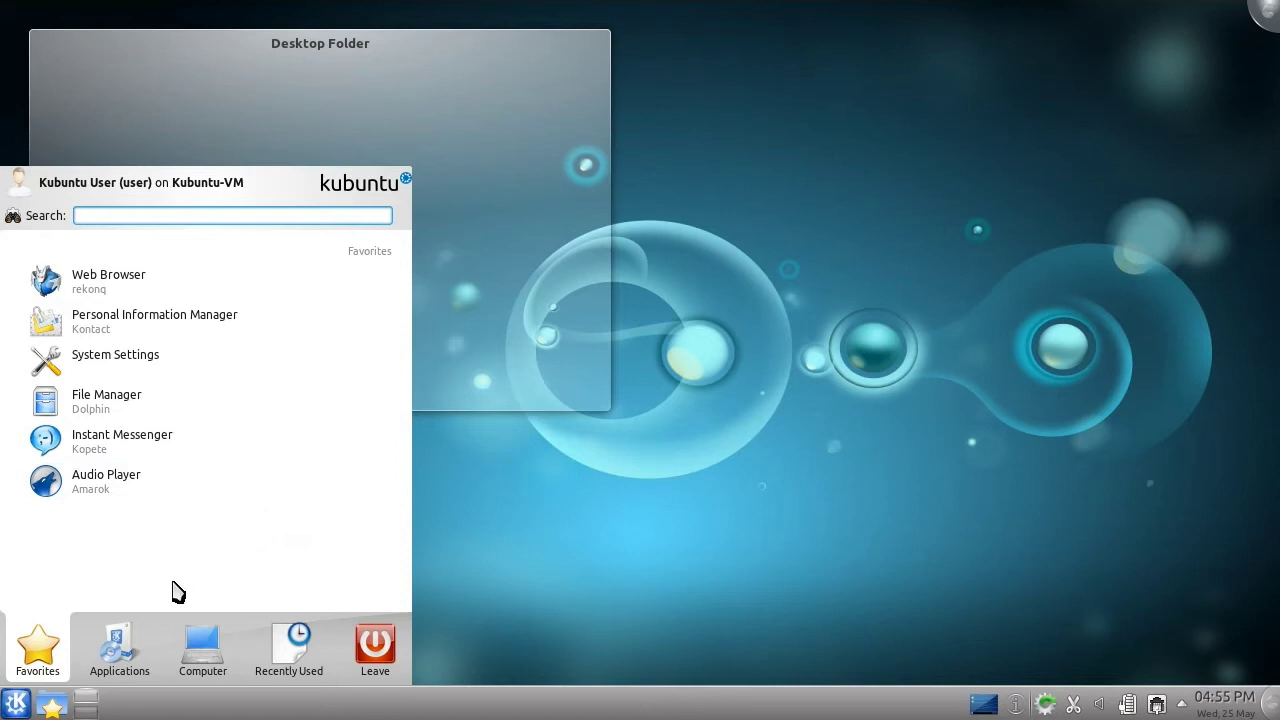
{"action": "left_click", "coordinate": [120, 650]}
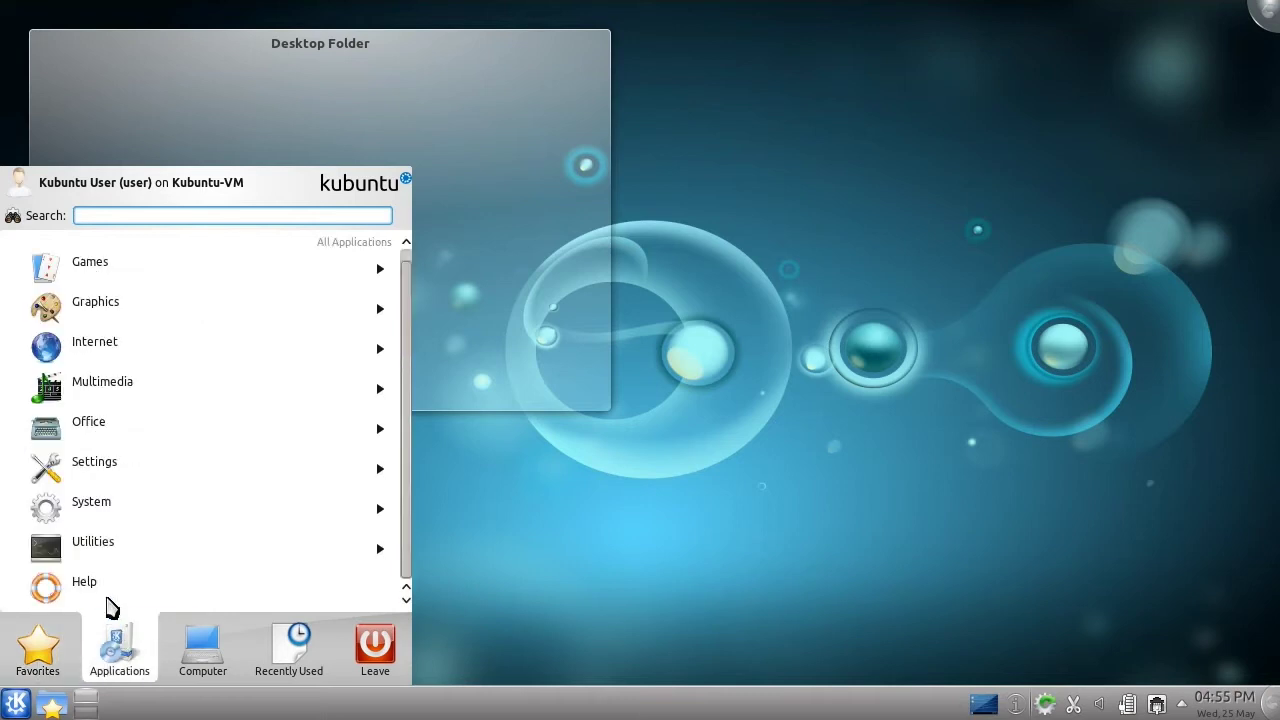
{"action": "left_click", "coordinate": [92, 553]}
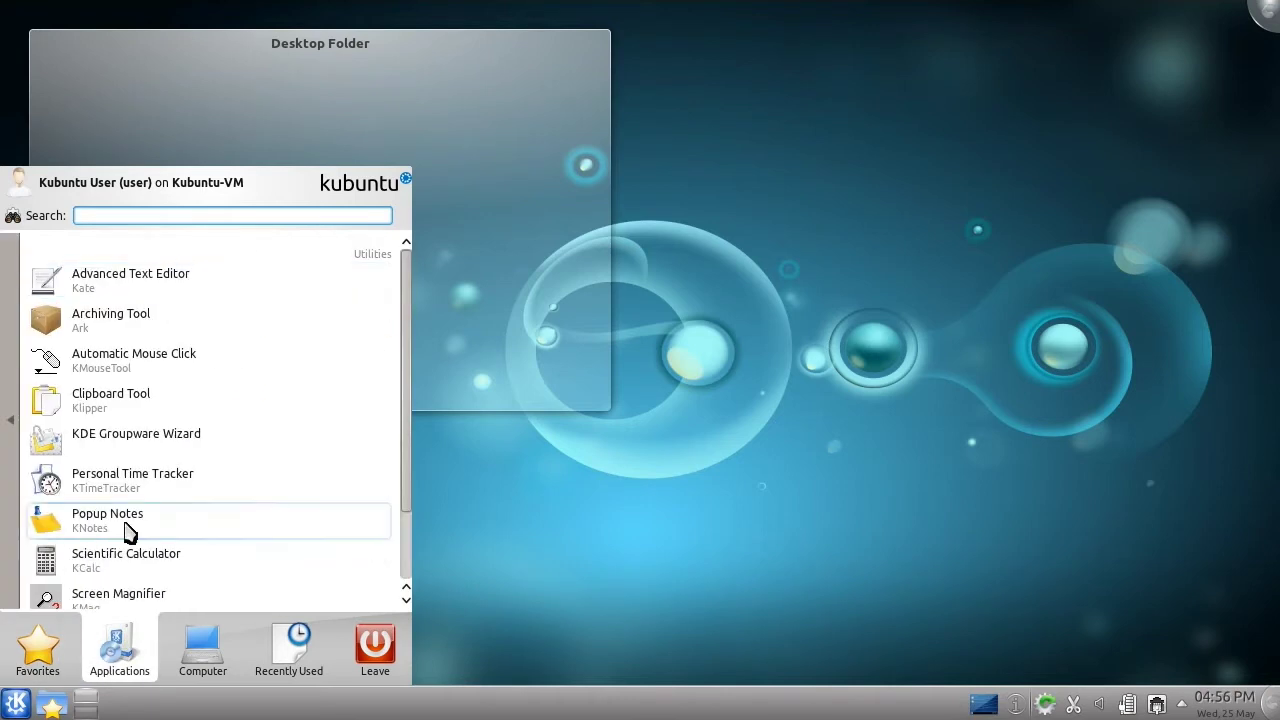
{"action": "right_click", "coordinate": [130, 530]}
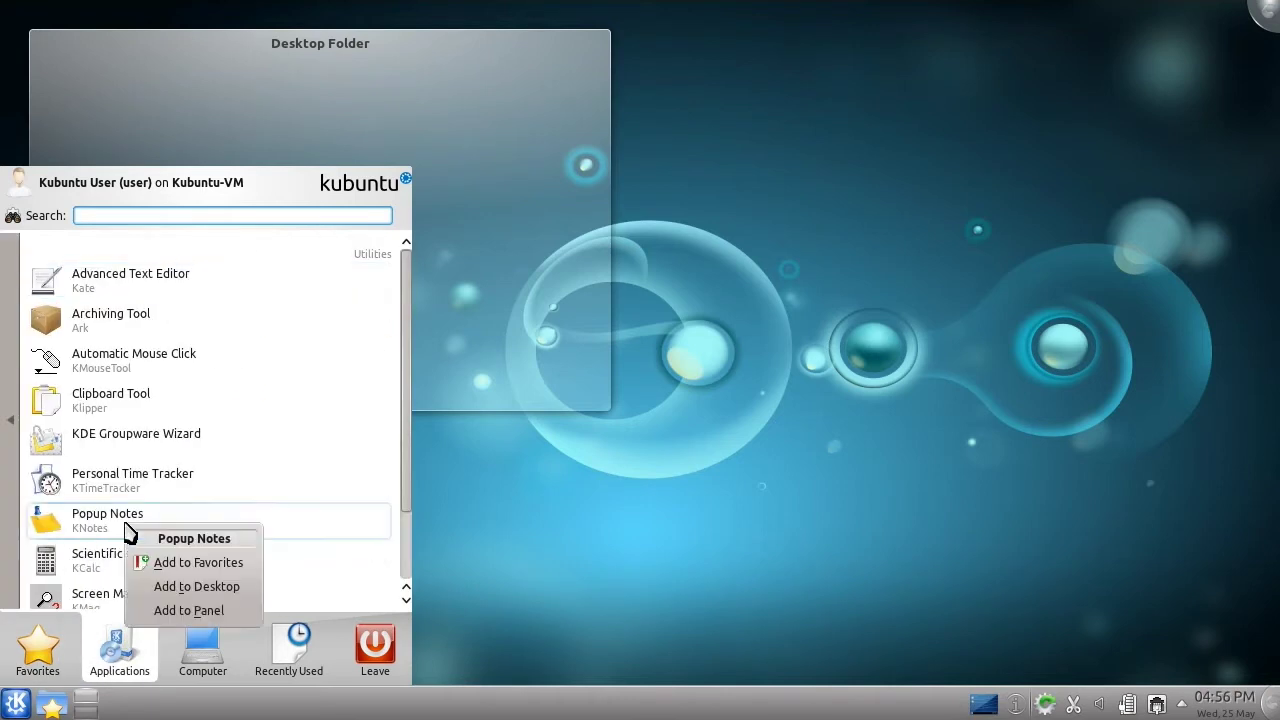
{"action": "left_click", "coordinate": [189, 566]}
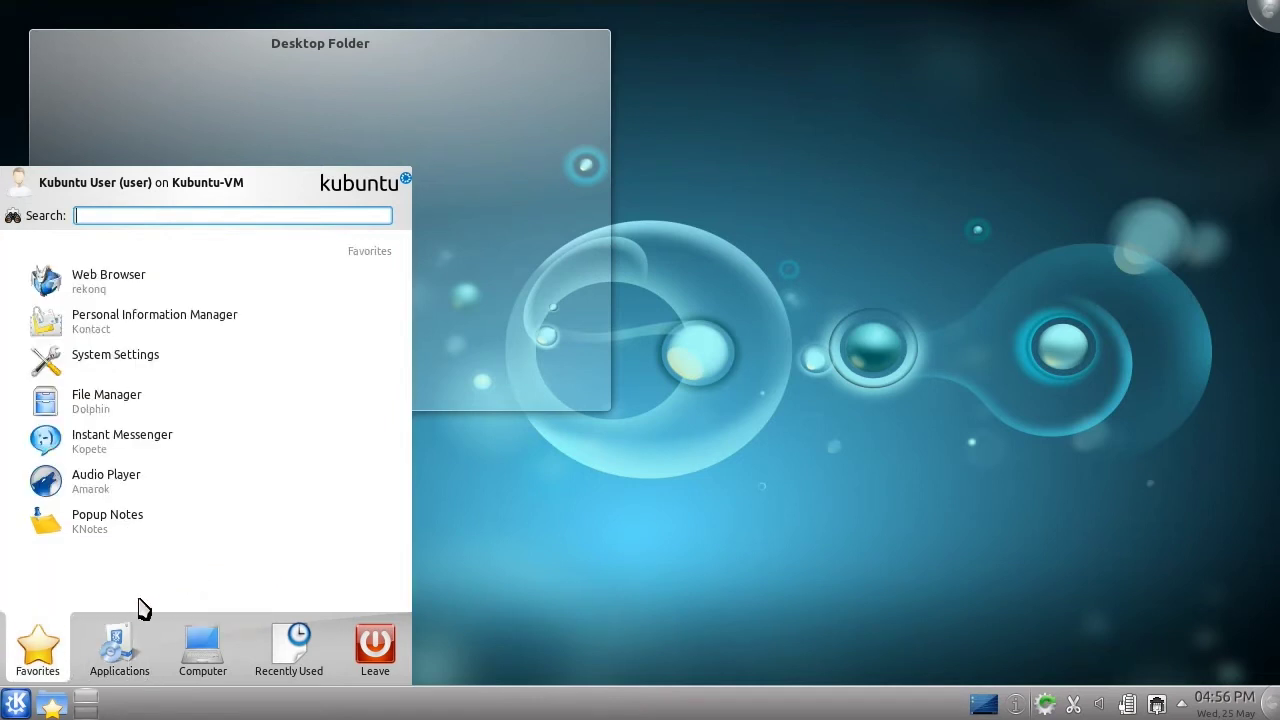
Examine the programs in the Internet, Office, Multimedia and System categories of the application launcher
{"action": "left_click", "coordinate": [119, 645]}
{"action": "left_click", "coordinate": [10, 572]}
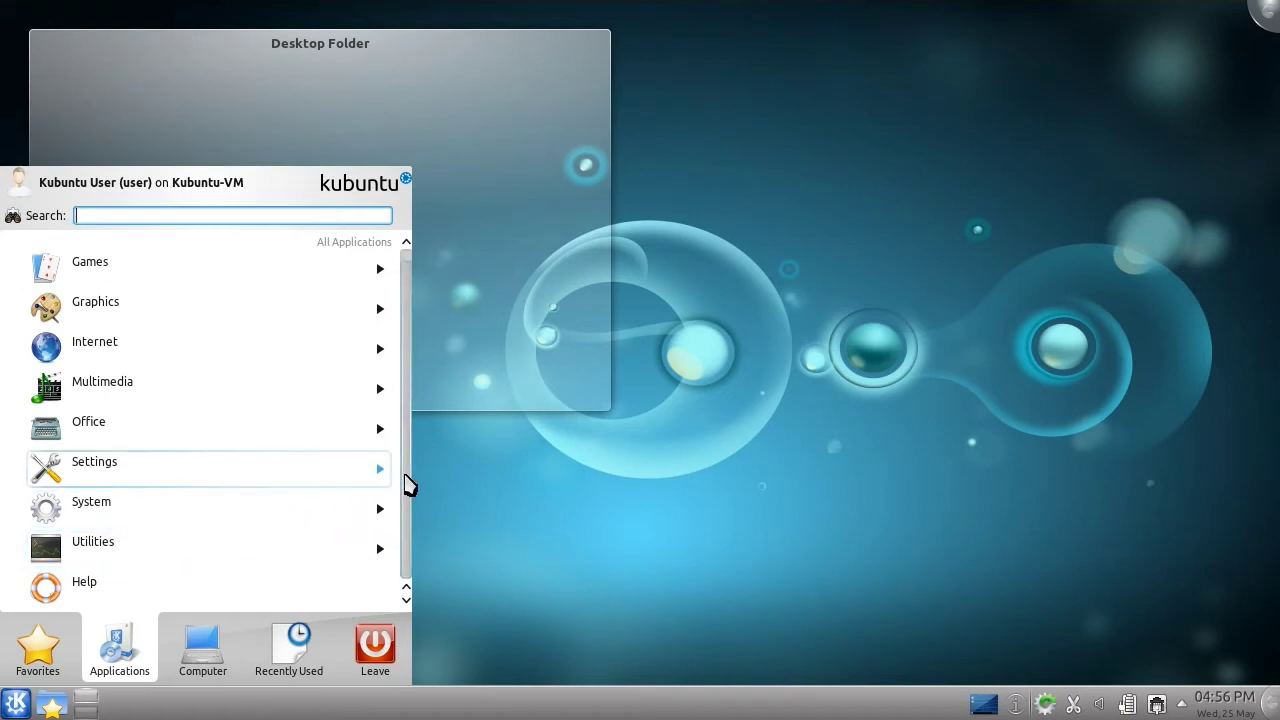
{"action": "scroll", "coordinate": [408, 485], "scroll_direction": "up", "scroll_amount": 1}
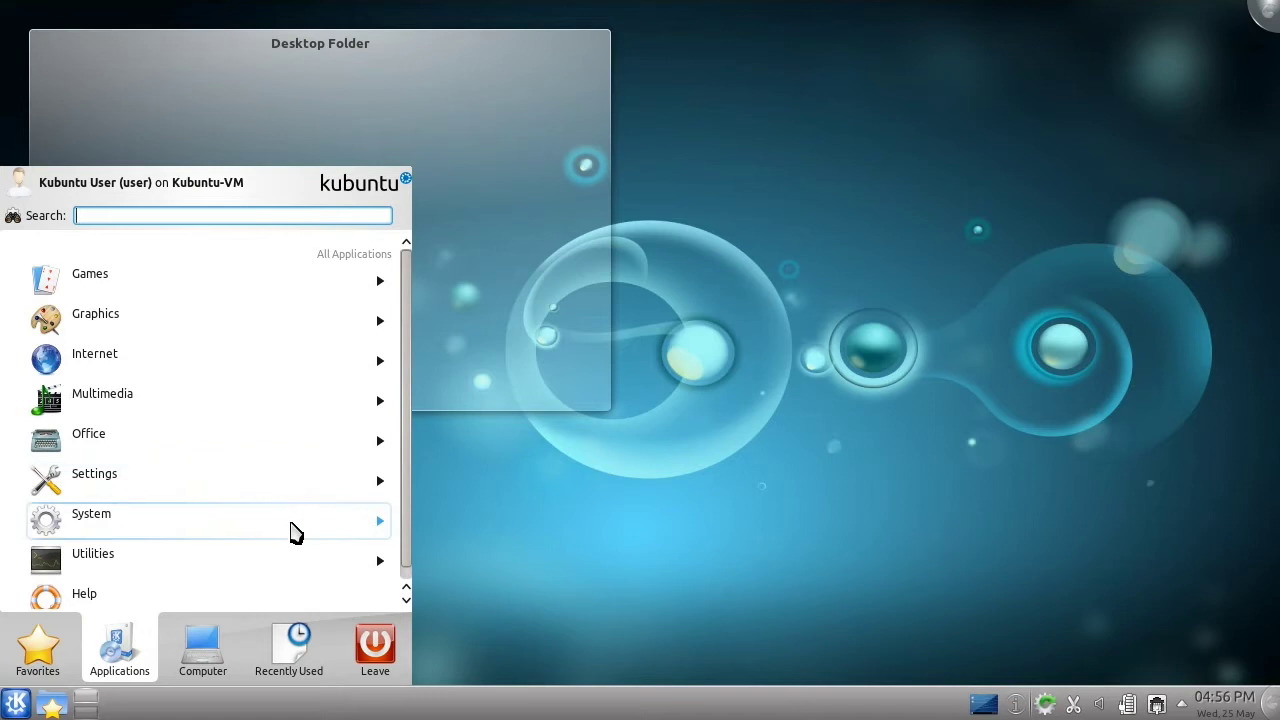
{"action": "left_click", "coordinate": [258, 362]}
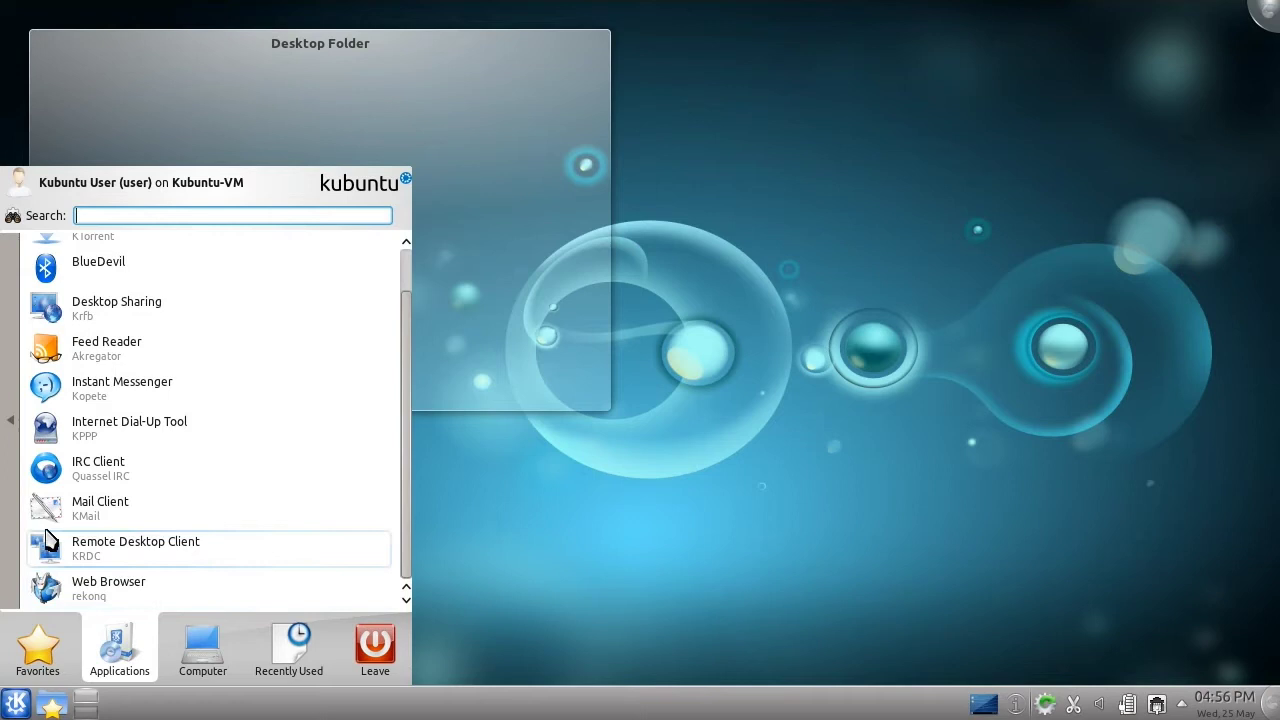
{"action": "left_click", "coordinate": [14, 511]}
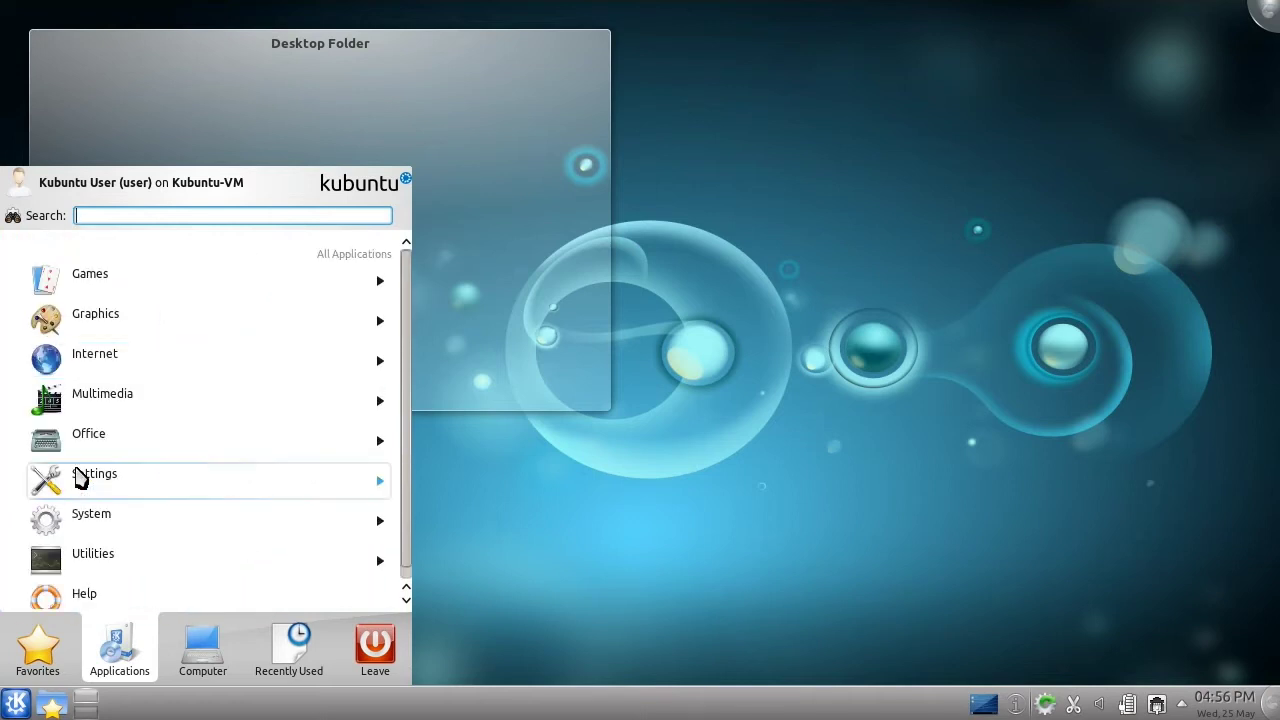
{"action": "left_click", "coordinate": [92, 440]}
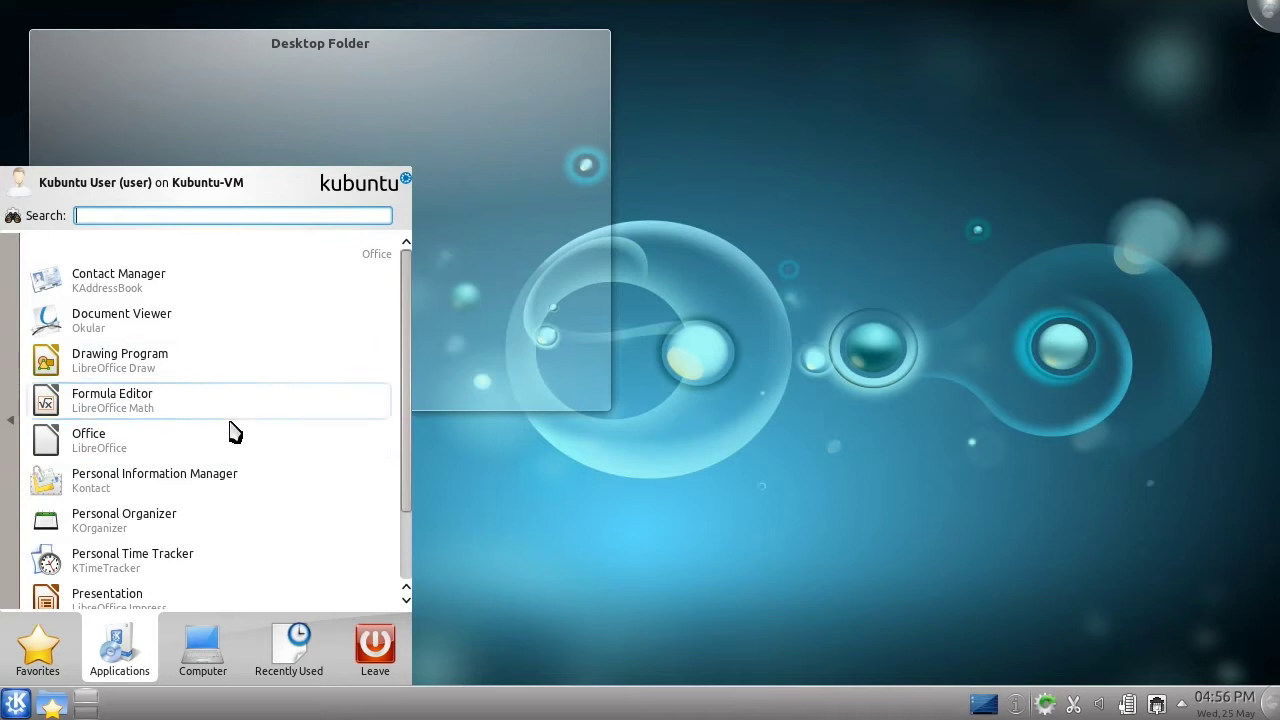
{"action": "left_click", "coordinate": [10, 480]}
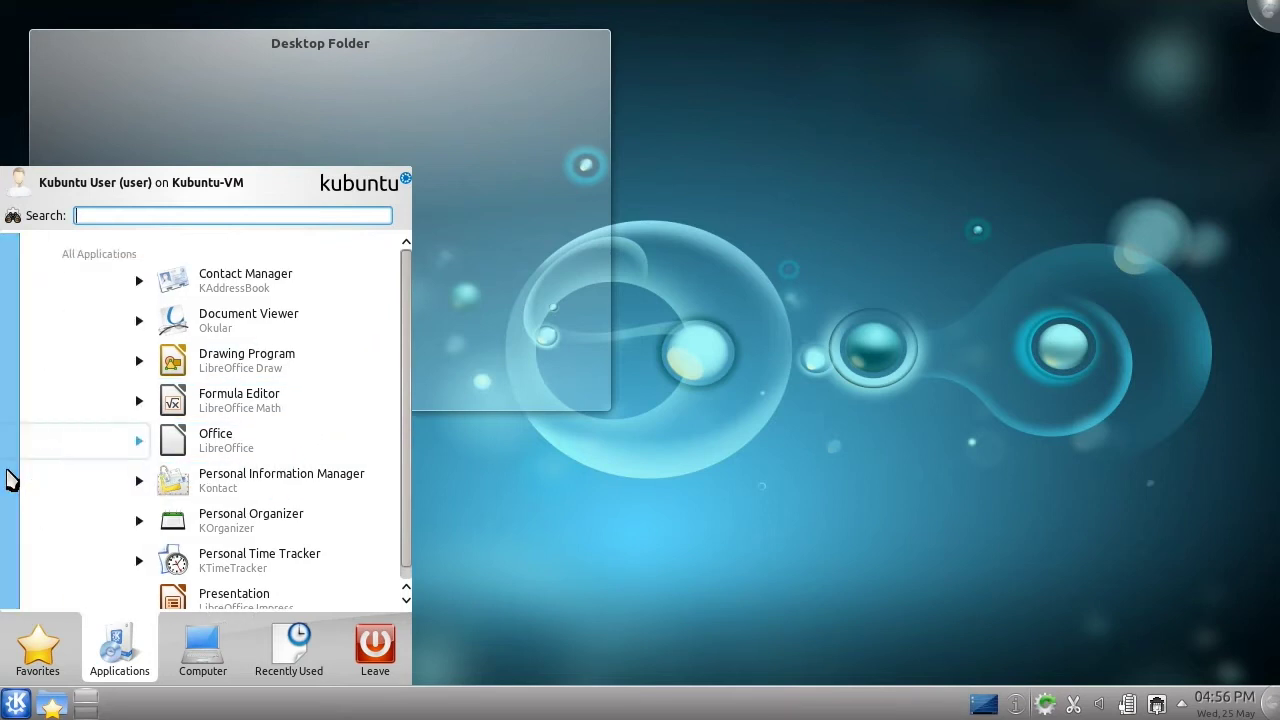
{"action": "left_click", "coordinate": [111, 410]}
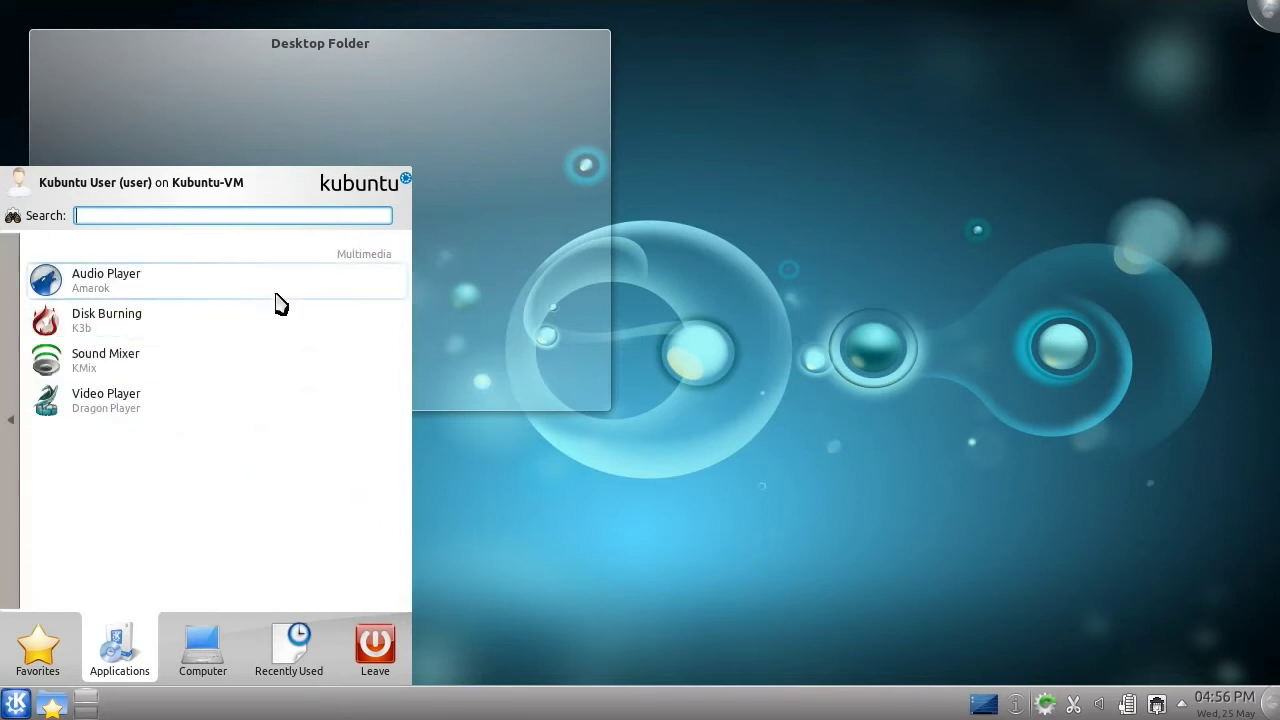
{"action": "left_click", "coordinate": [16, 466]}
{"action": "left_click", "coordinate": [84, 520]}
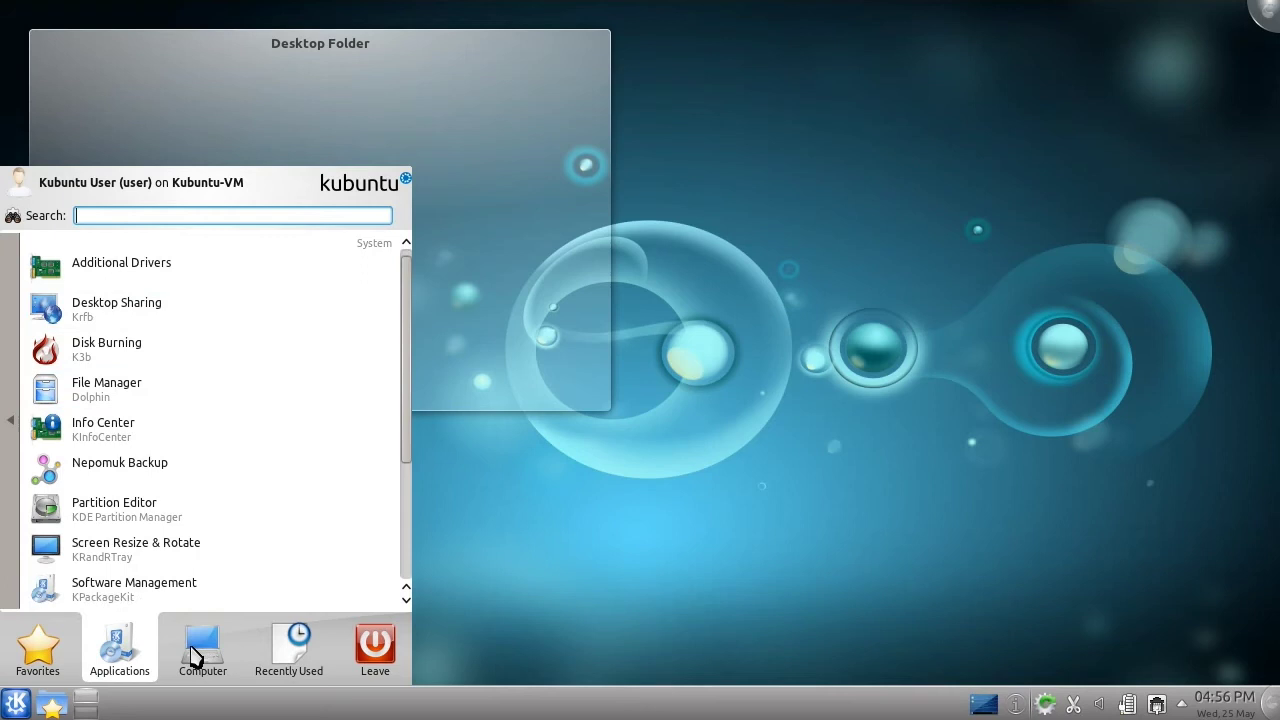
View the launcher's Computer, Recently Used and Leave sections, and close the launcher
{"action": "left_click", "coordinate": [200, 652]}
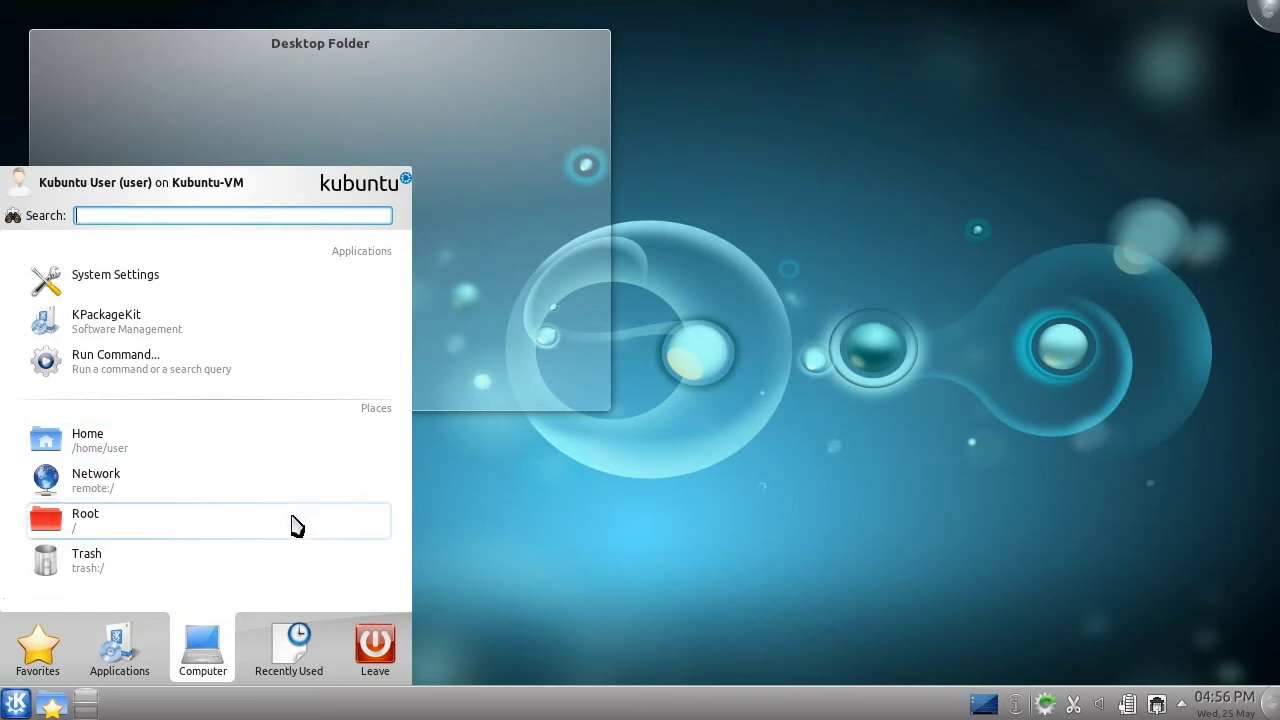
{"action": "mouse_move", "coordinate": [292, 657]}
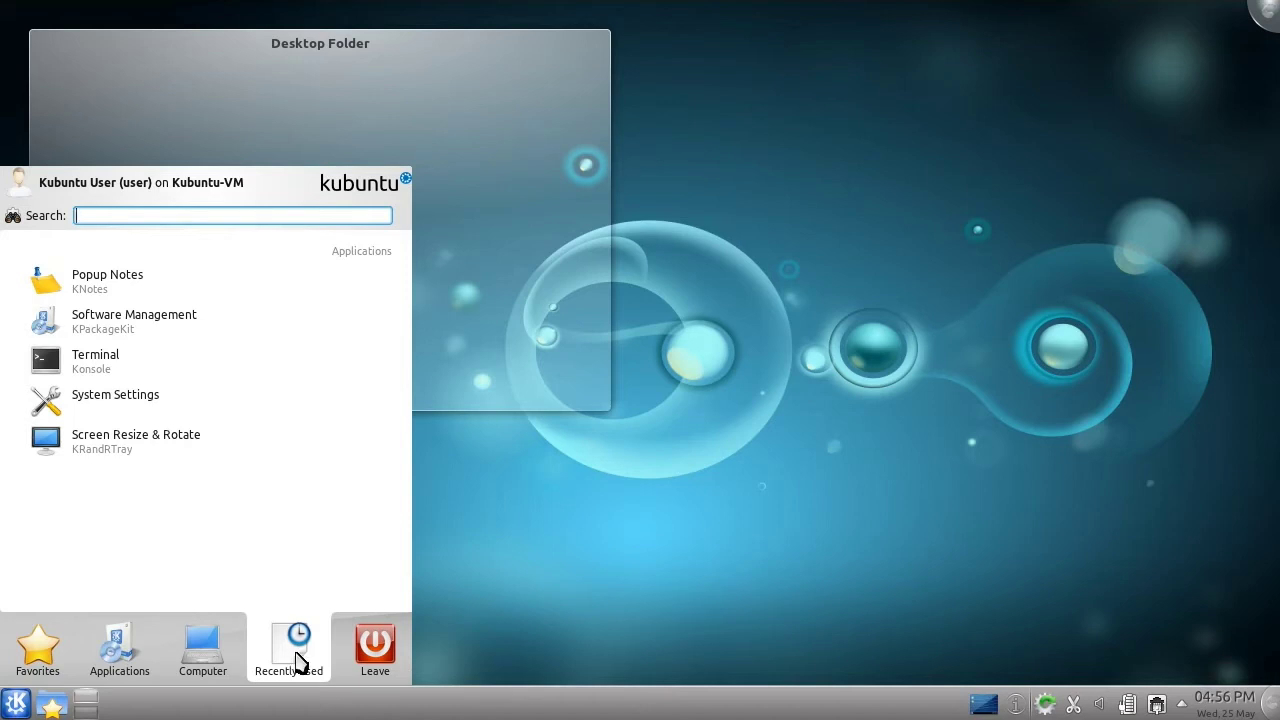
{"action": "mouse_move", "coordinate": [376, 662]}
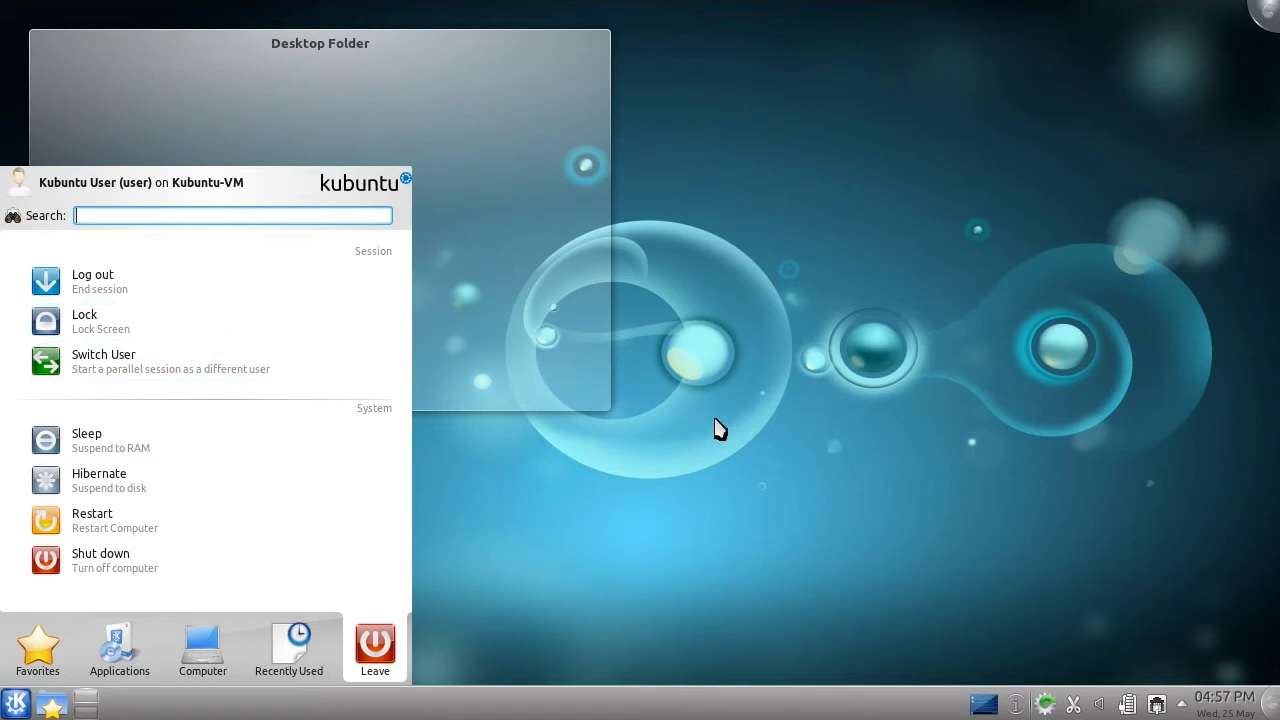
{"action": "left_click", "coordinate": [796, 410]}
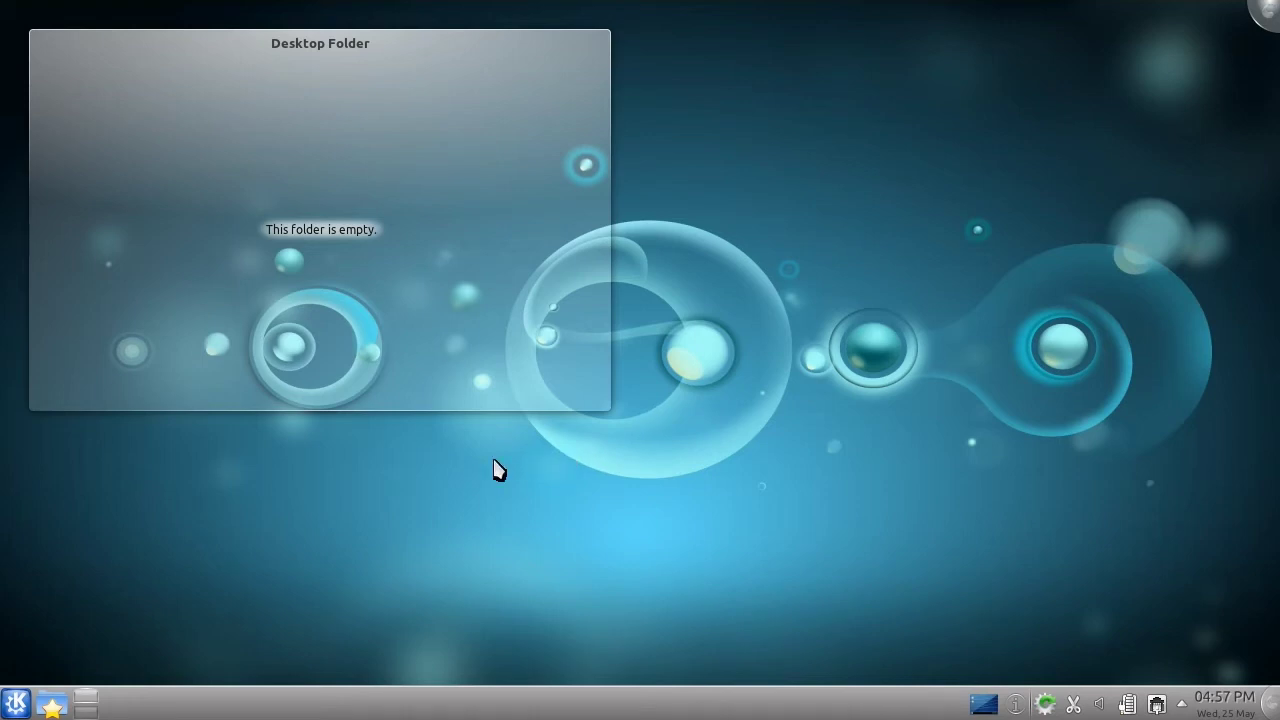
Switch to the rekonq web browser, shift its window toward the screen's centre and open the Kubuntu favorite
{"action": "left_click", "coordinate": [16, 703]}
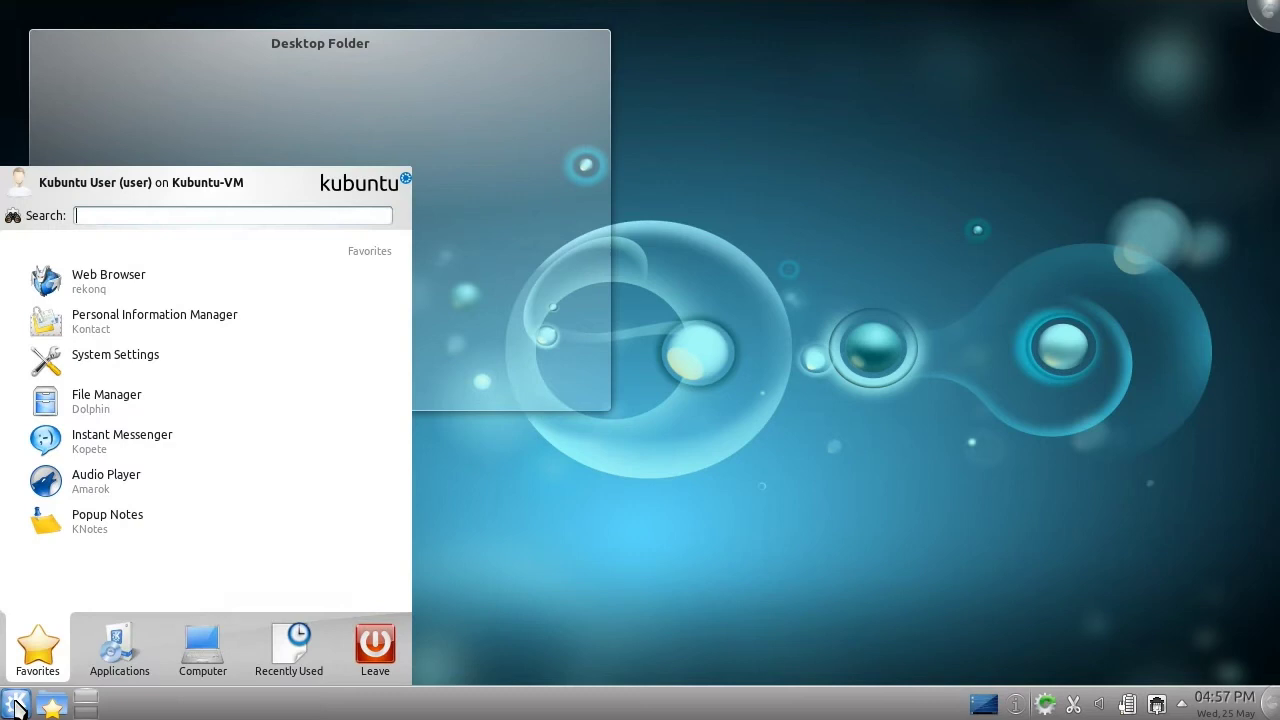
{"action": "left_click", "coordinate": [218, 284]}
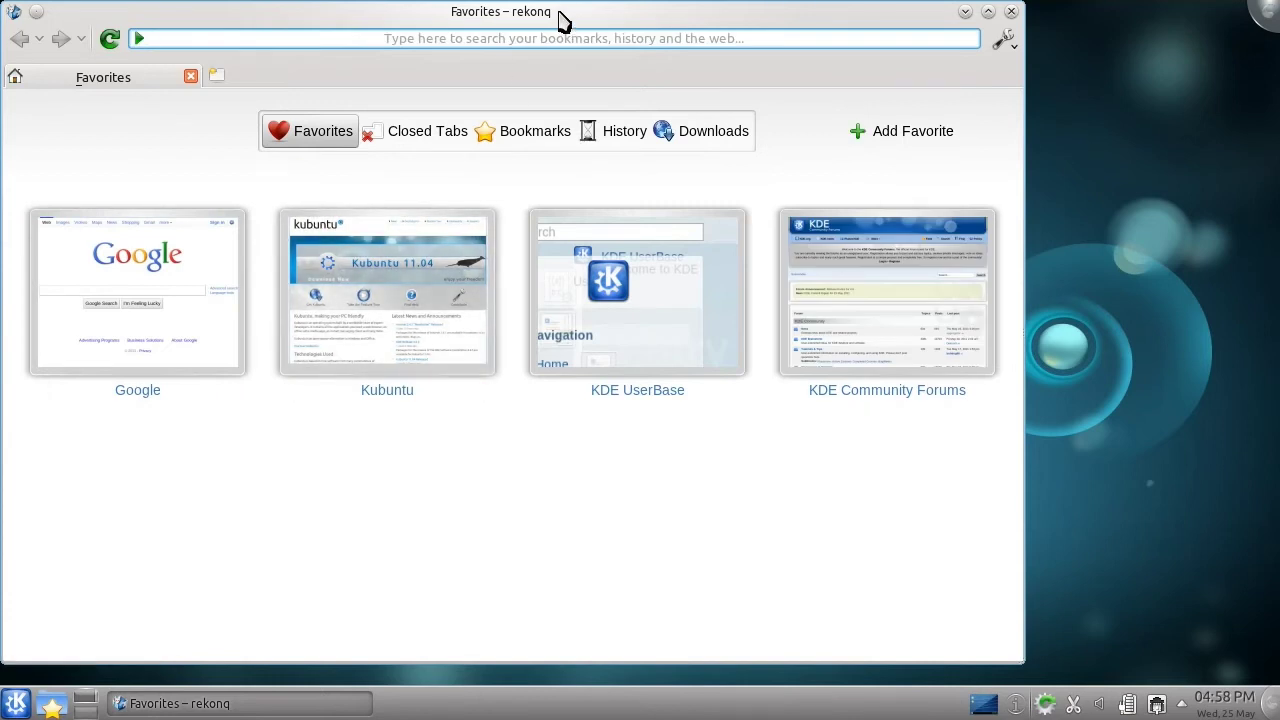
{"action": "left_click_drag", "start_coordinate": [567, 12], "coordinate": [655, 12]}
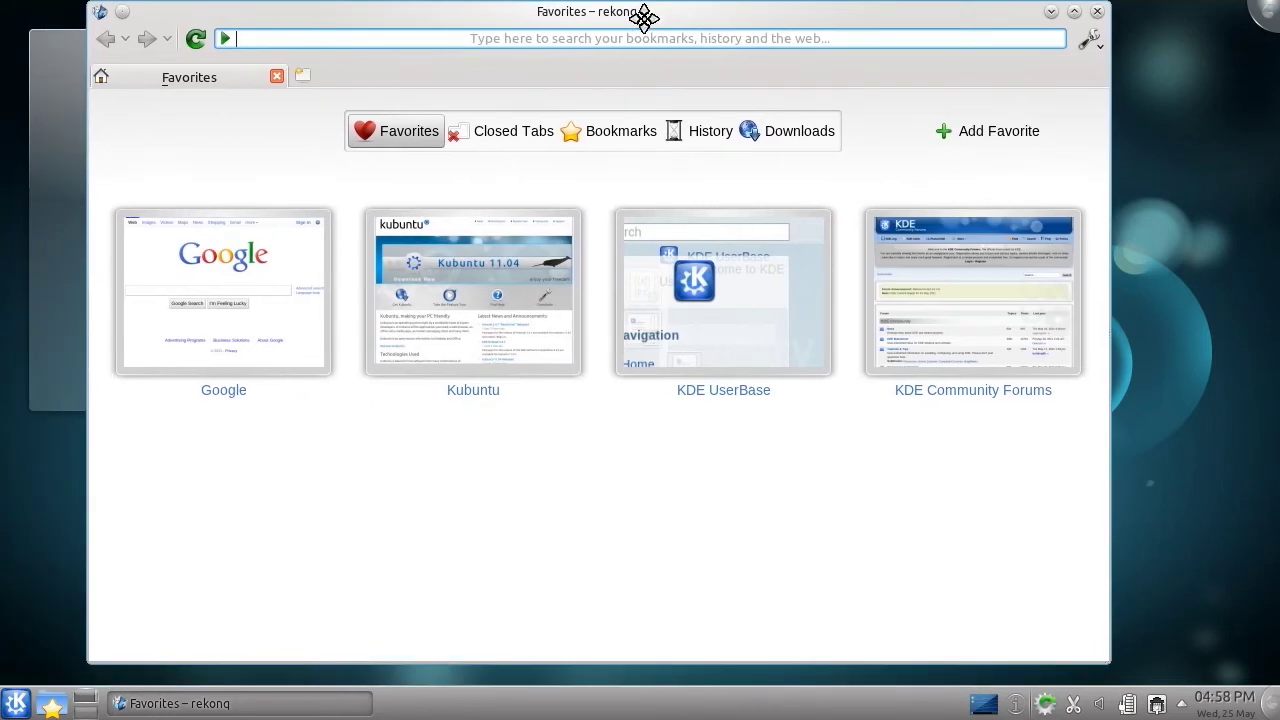
{"action": "left_click", "coordinate": [500, 289]}
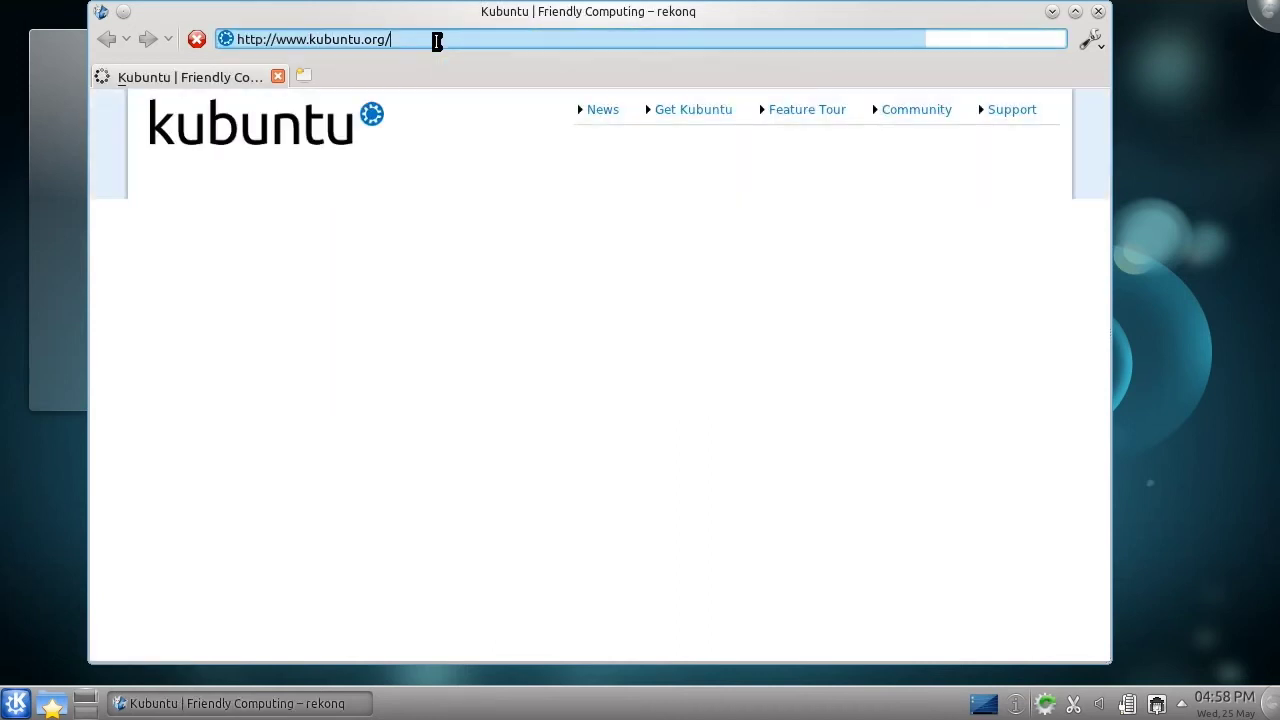
Go to youtube.com/lengau in the web browser
{"action": "key", "text": "ctrl+l"}
{"action": "type", "text": "yout"}
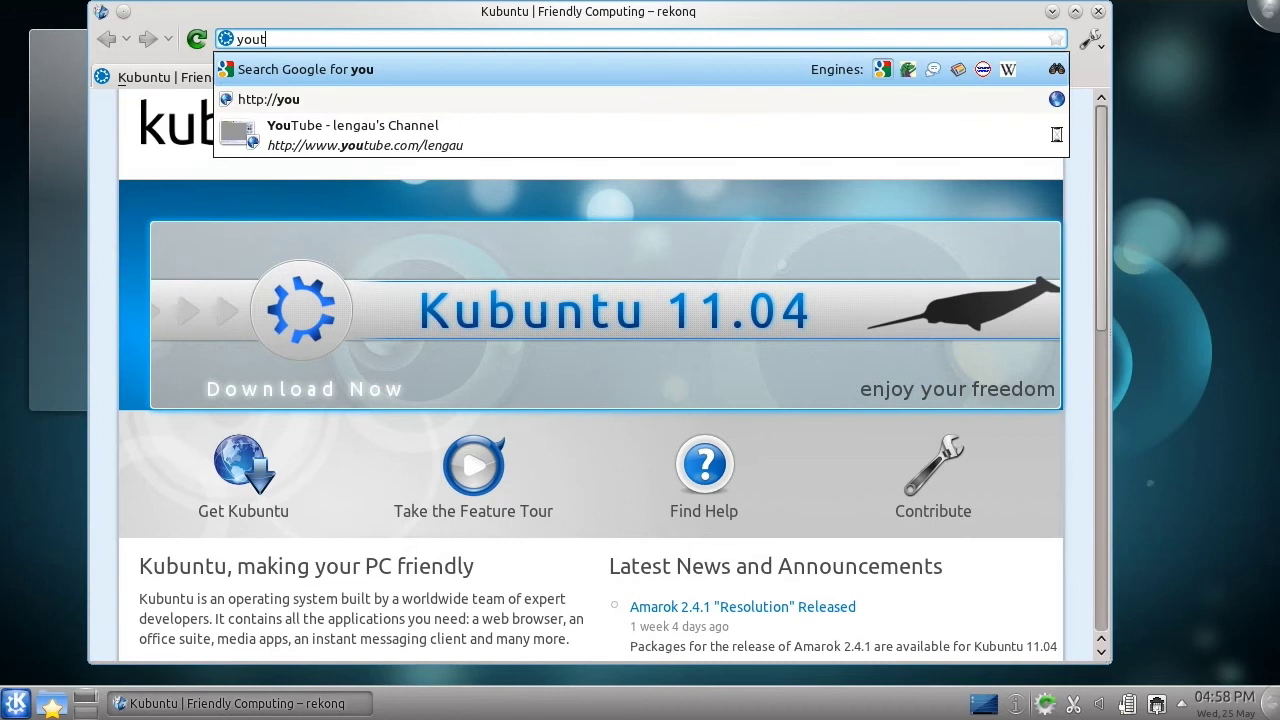
{"action": "type", "text": "ube.com/lengau"}
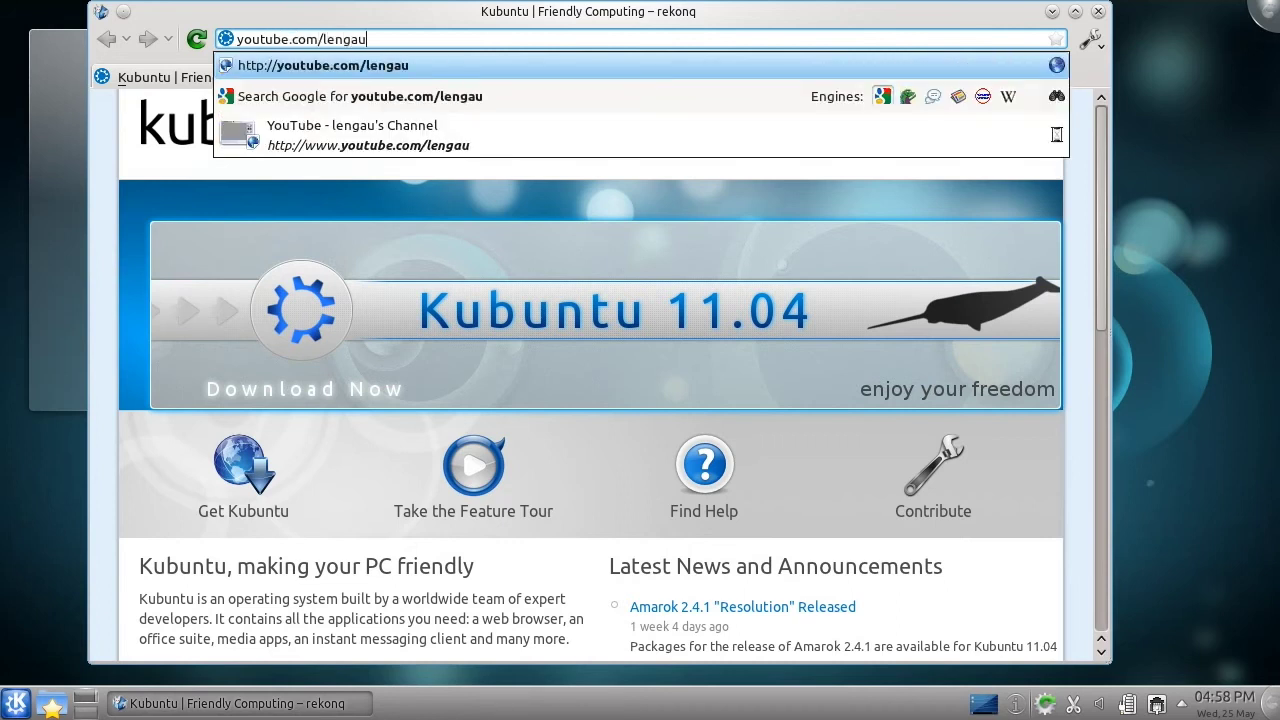
{"action": "key", "text": "Return"}
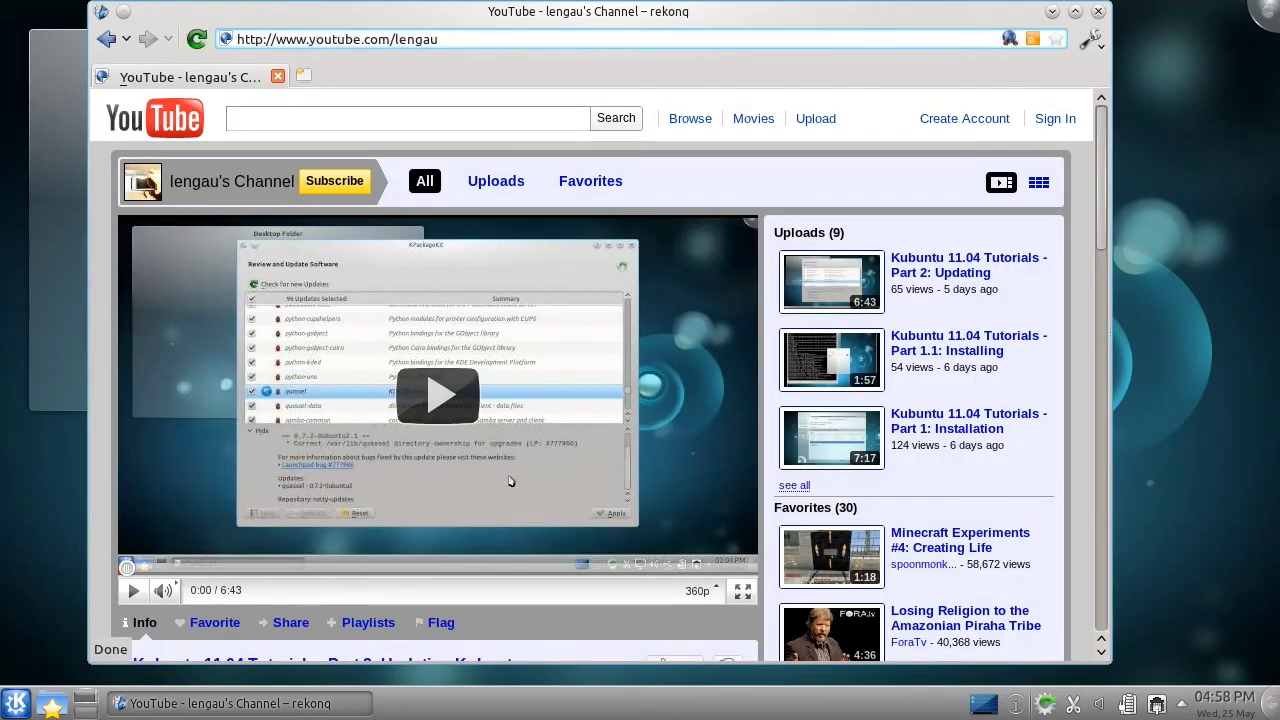
Play the channel's featured video, skip ahead to about 0:31 and close the browser
{"action": "left_click", "coordinate": [473, 394]}
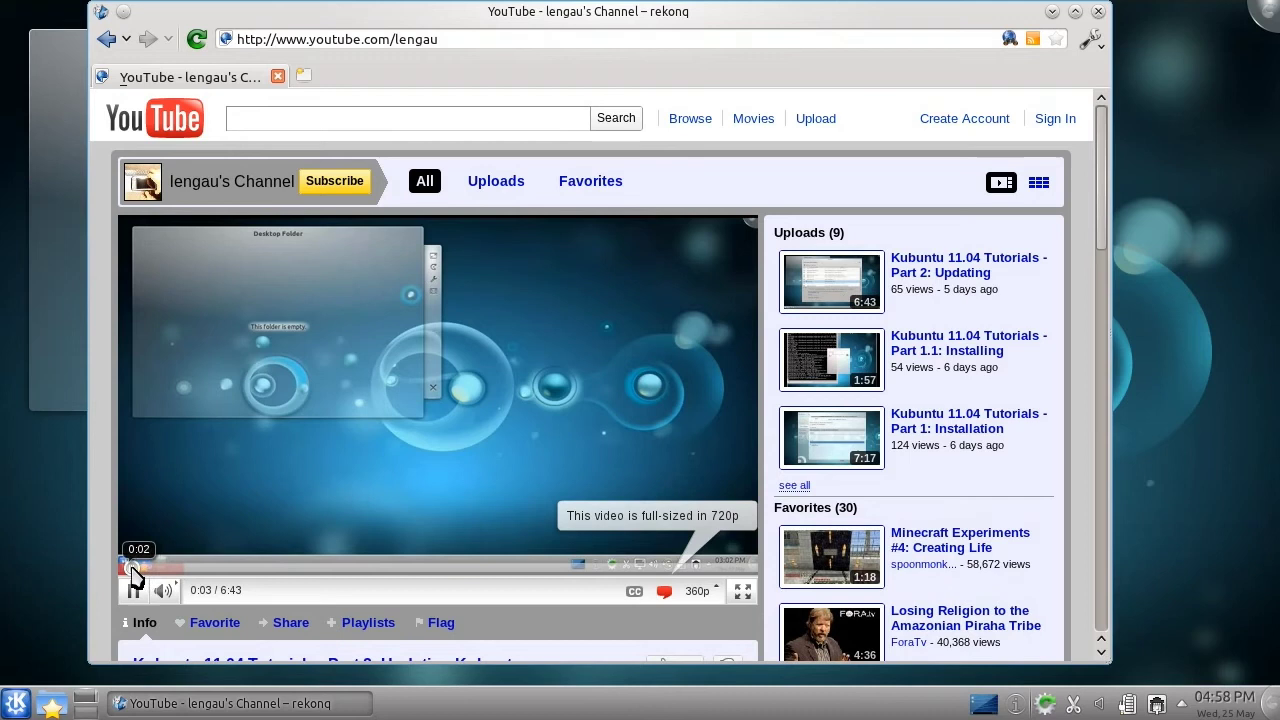
{"action": "left_click_drag", "start_coordinate": [133, 568], "coordinate": [177, 575]}
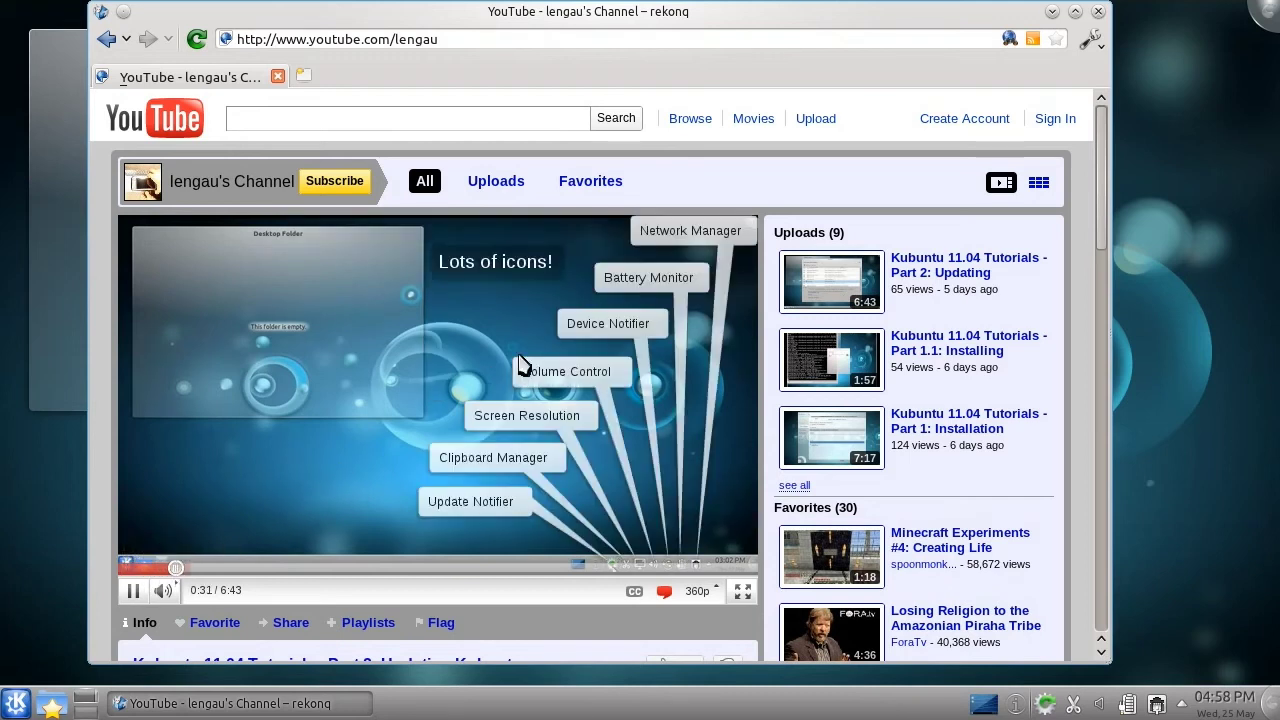
{"action": "left_click", "coordinate": [1098, 11]}
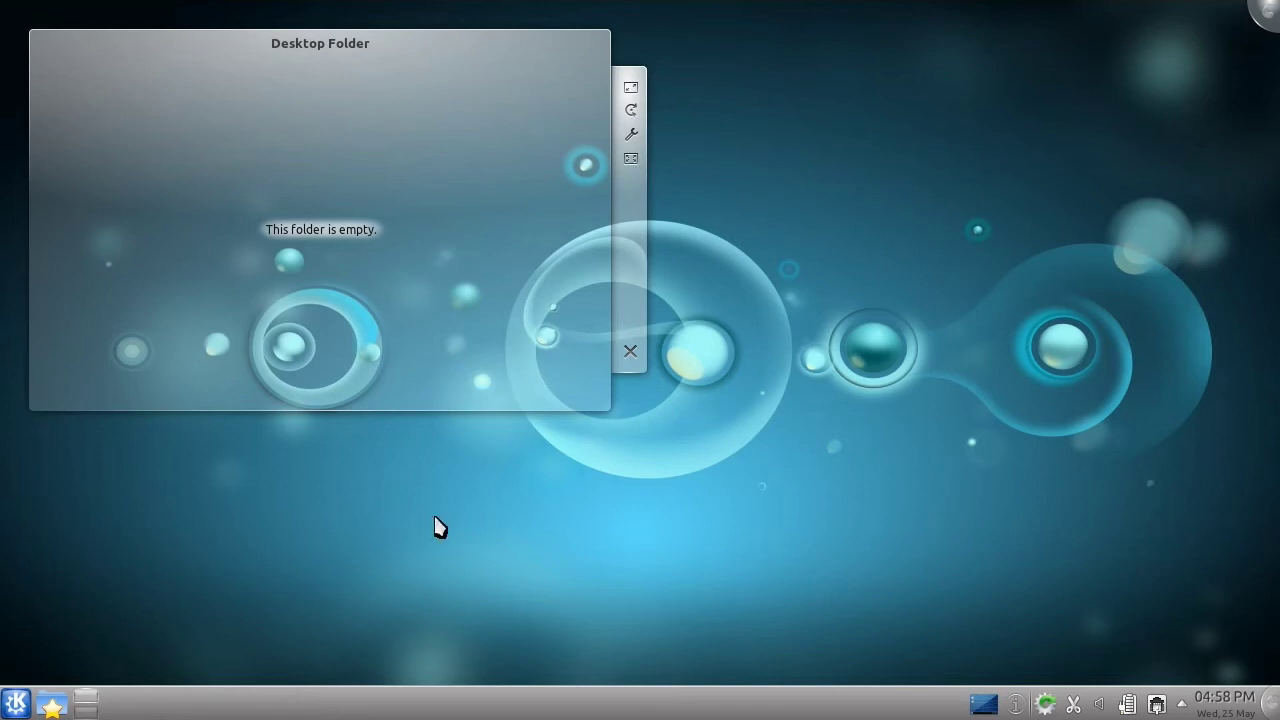
Launch the Kontact personal information manager from the launcher's favorites
{"action": "left_click", "coordinate": [14, 705]}
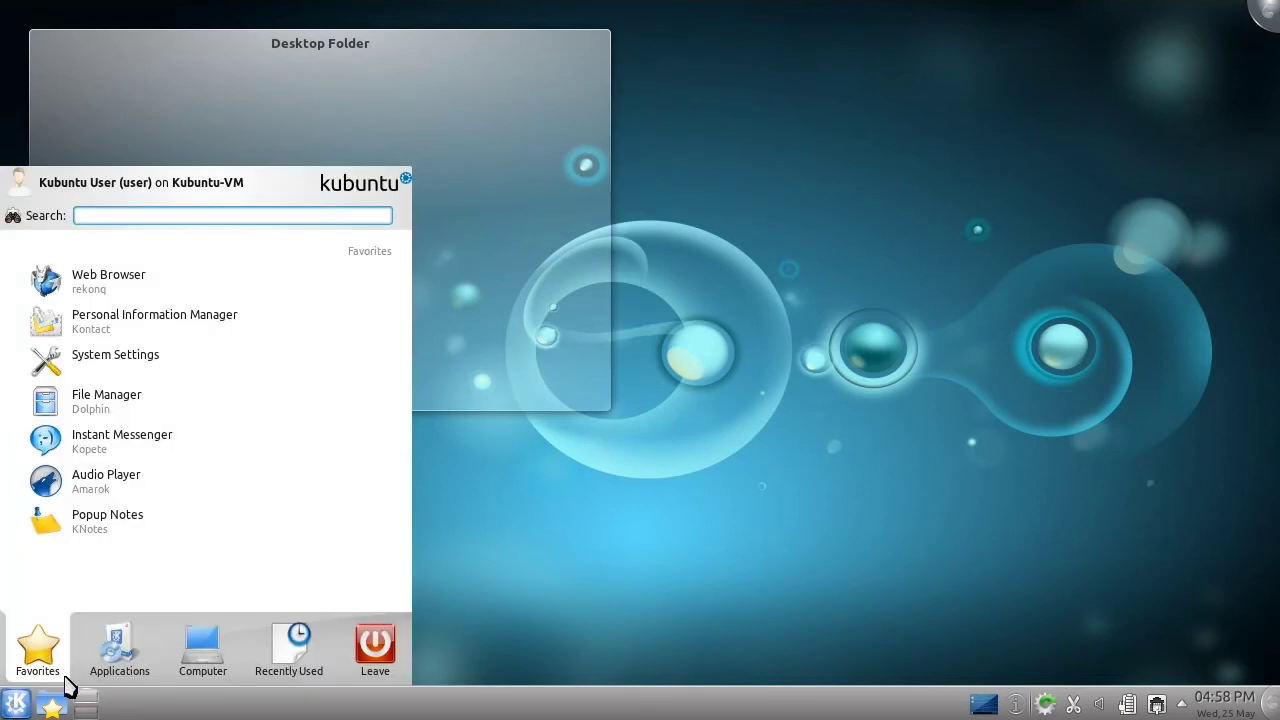
{"action": "left_click", "coordinate": [205, 667]}
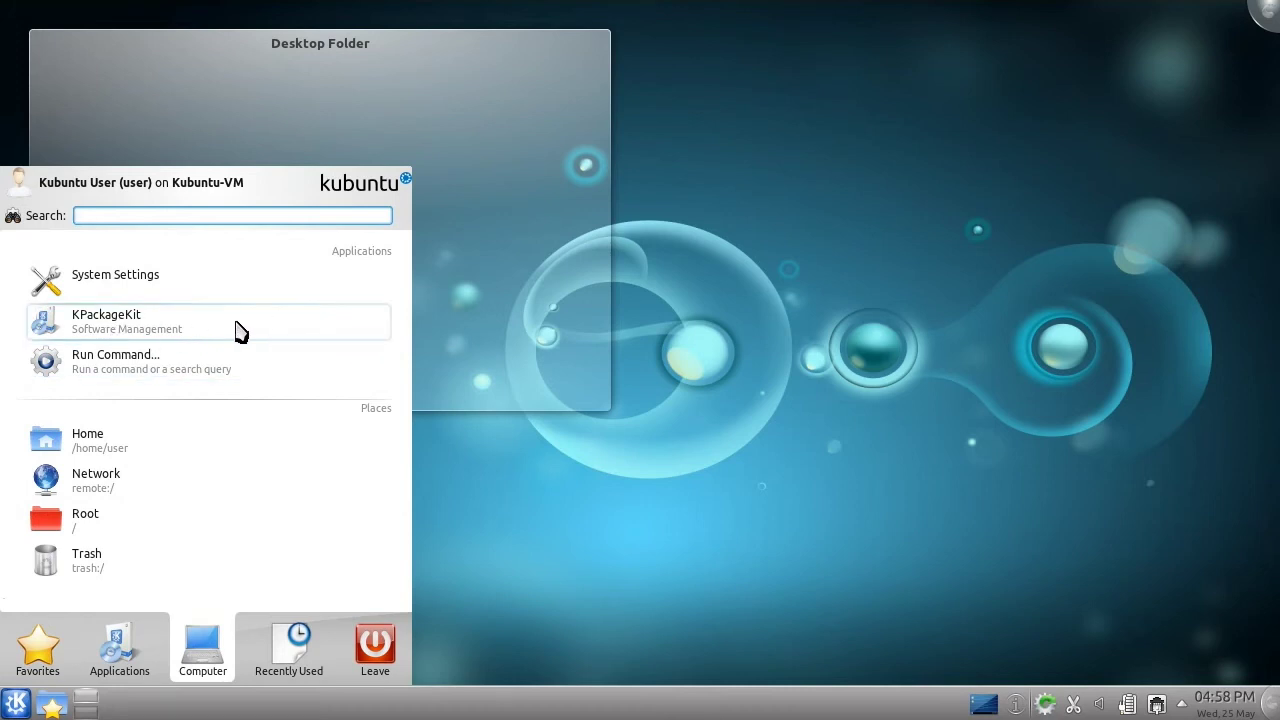
{"action": "left_click", "coordinate": [45, 665]}
{"action": "left_click", "coordinate": [193, 330]}
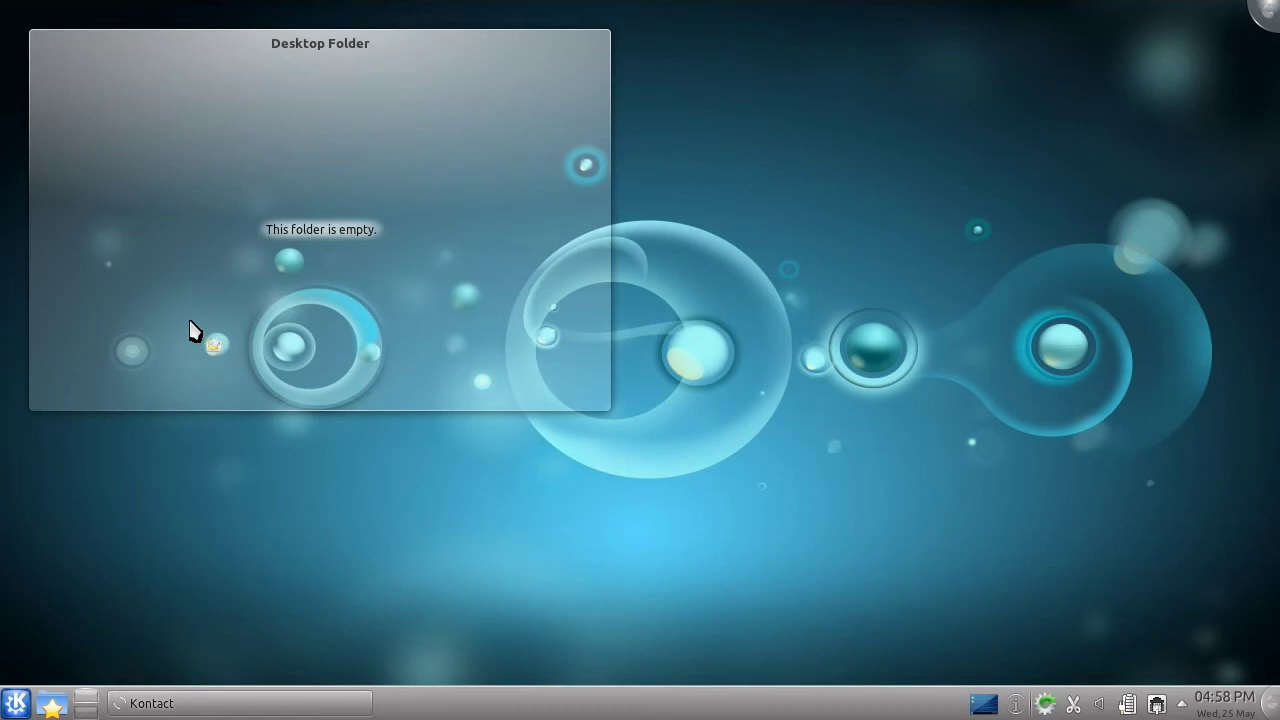
{"action": "mouse_move", "coordinate": [193, 330]}
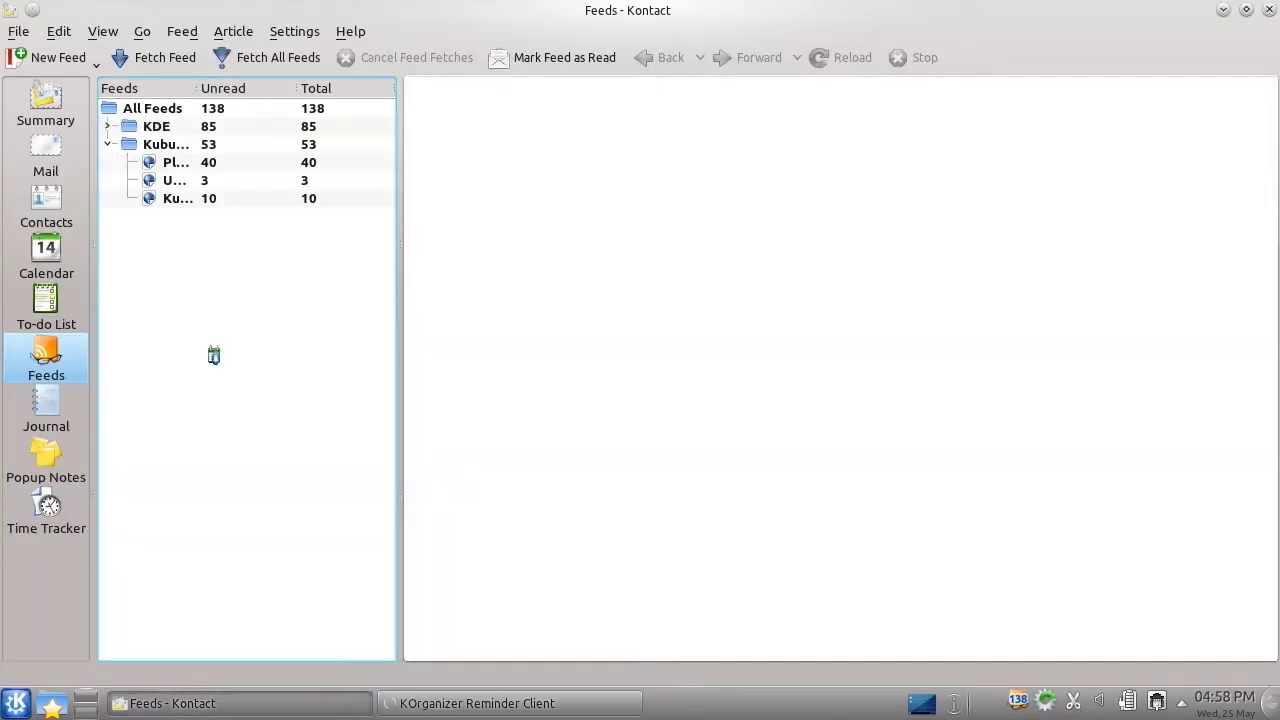
Look through Kontact's Summary, Mail, Contacts and Calendar components
{"action": "left_click", "coordinate": [66, 131]}
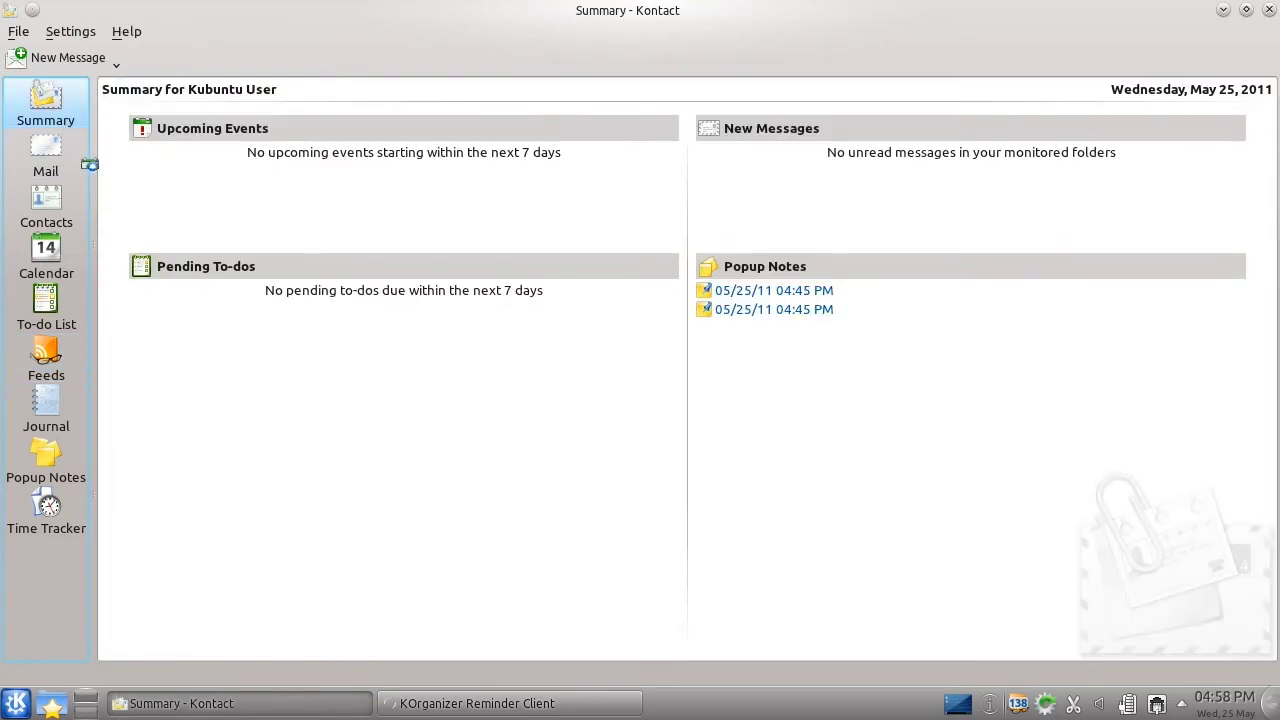
{"action": "left_click", "coordinate": [52, 162]}
{"action": "left_click", "coordinate": [55, 205]}
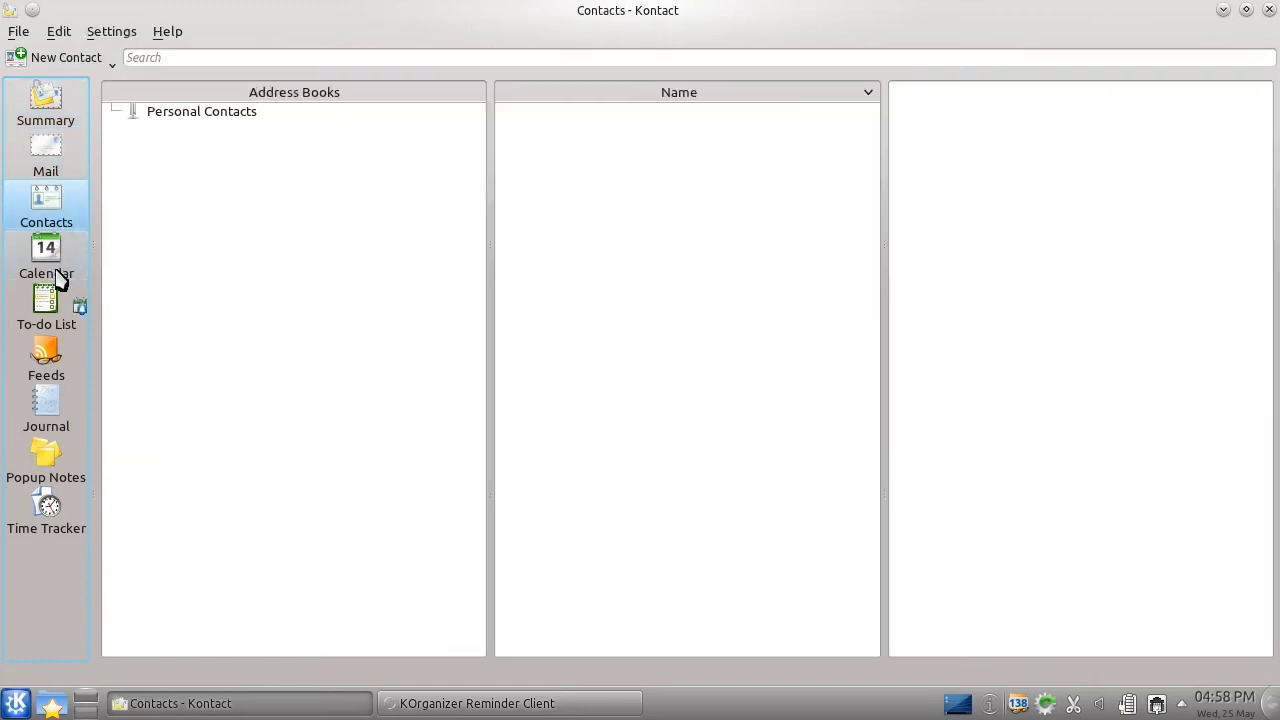
{"action": "left_click", "coordinate": [57, 278]}
Show the articles of the Planet Ubuntu feed in Kontact's feed reader
{"action": "left_click", "coordinate": [54, 366]}
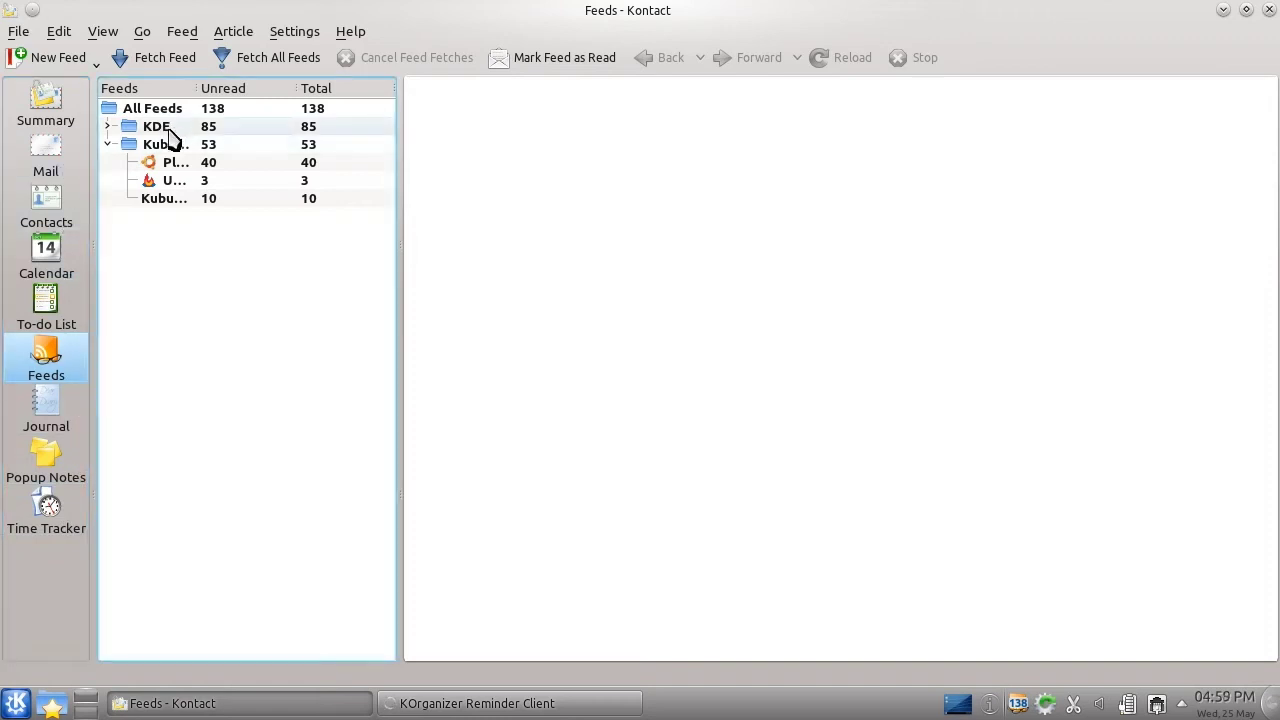
{"action": "left_click", "coordinate": [167, 165]}
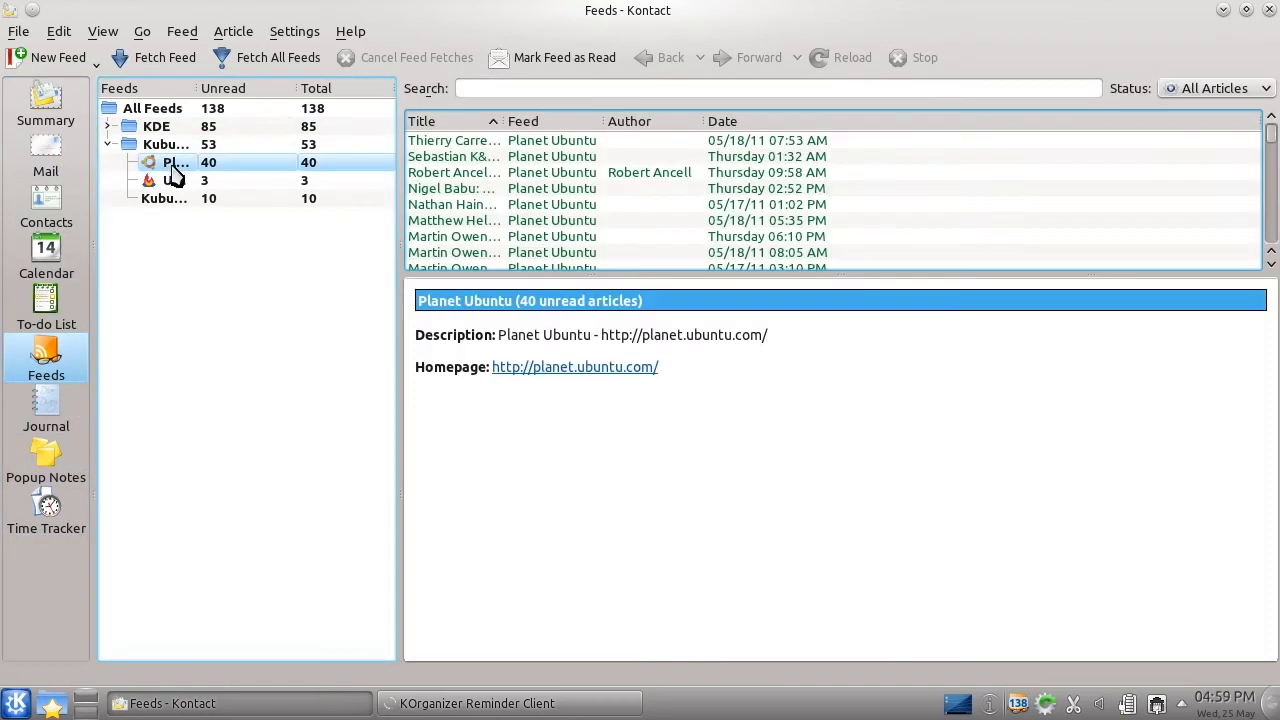
Expand the KDE feed folder, show its articles and close Kontact
{"action": "left_click", "coordinate": [107, 126]}
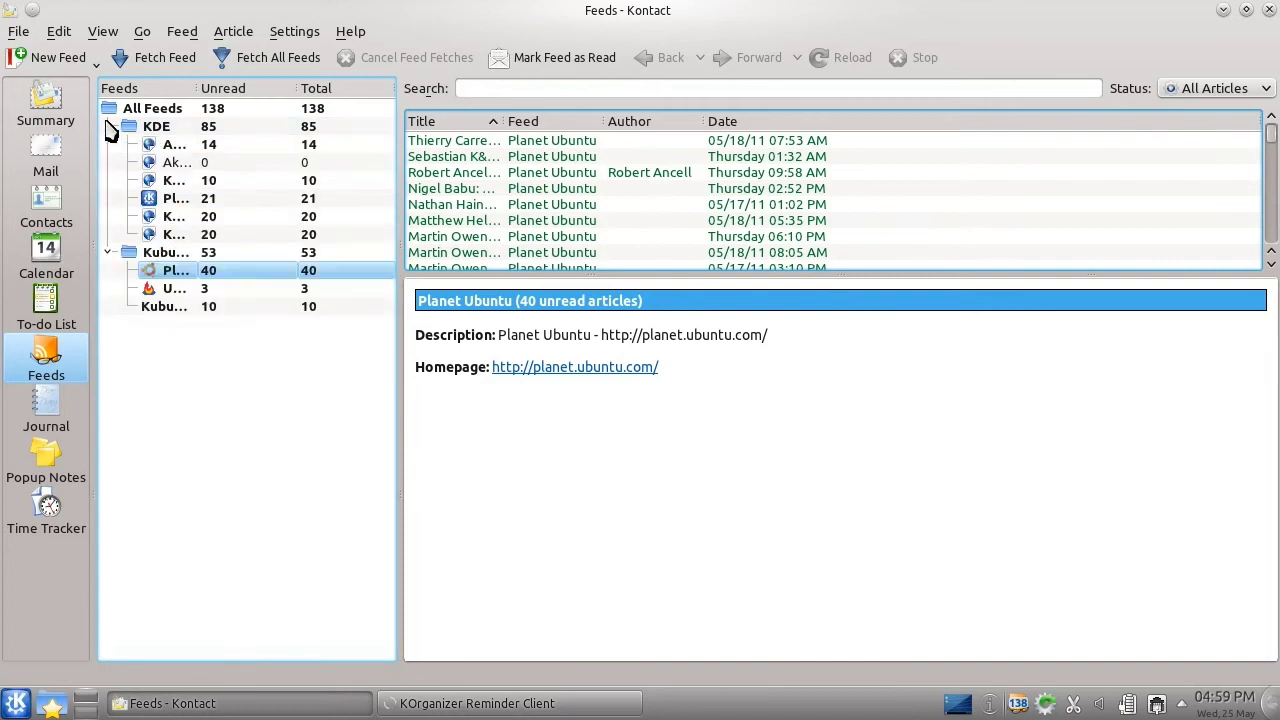
{"action": "left_click", "coordinate": [150, 127]}
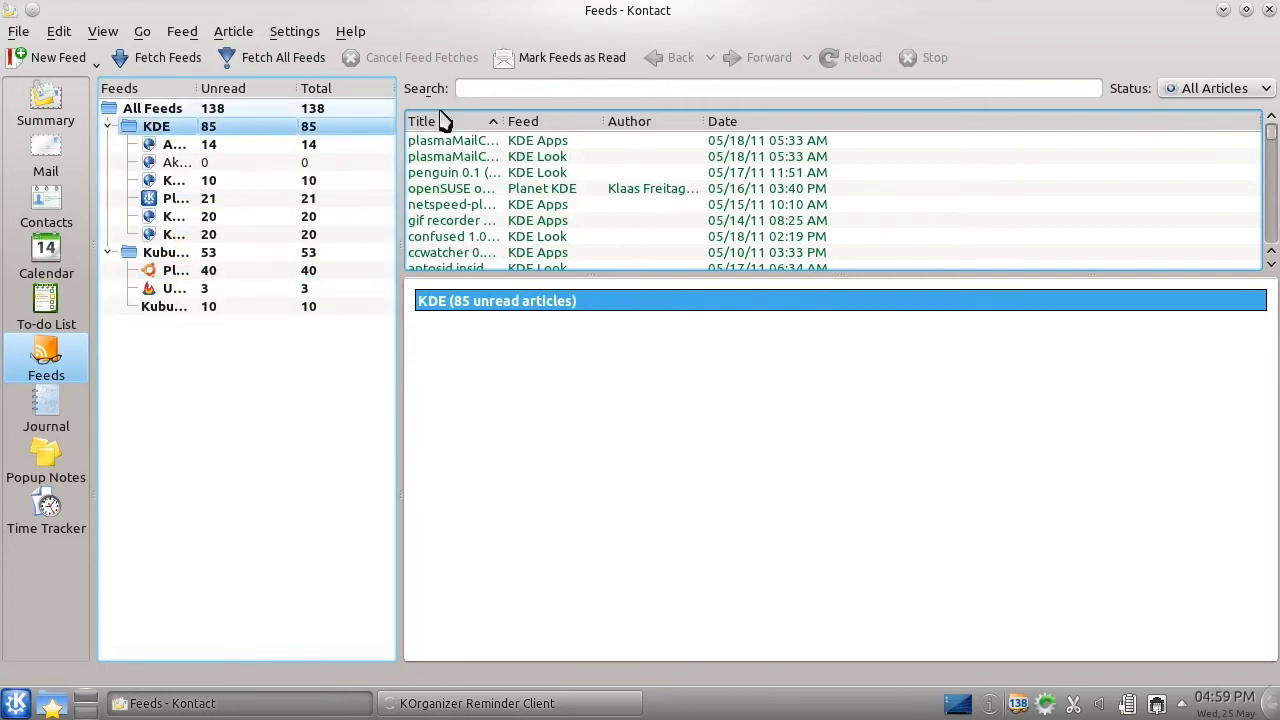
{"action": "left_click", "coordinate": [1270, 12]}
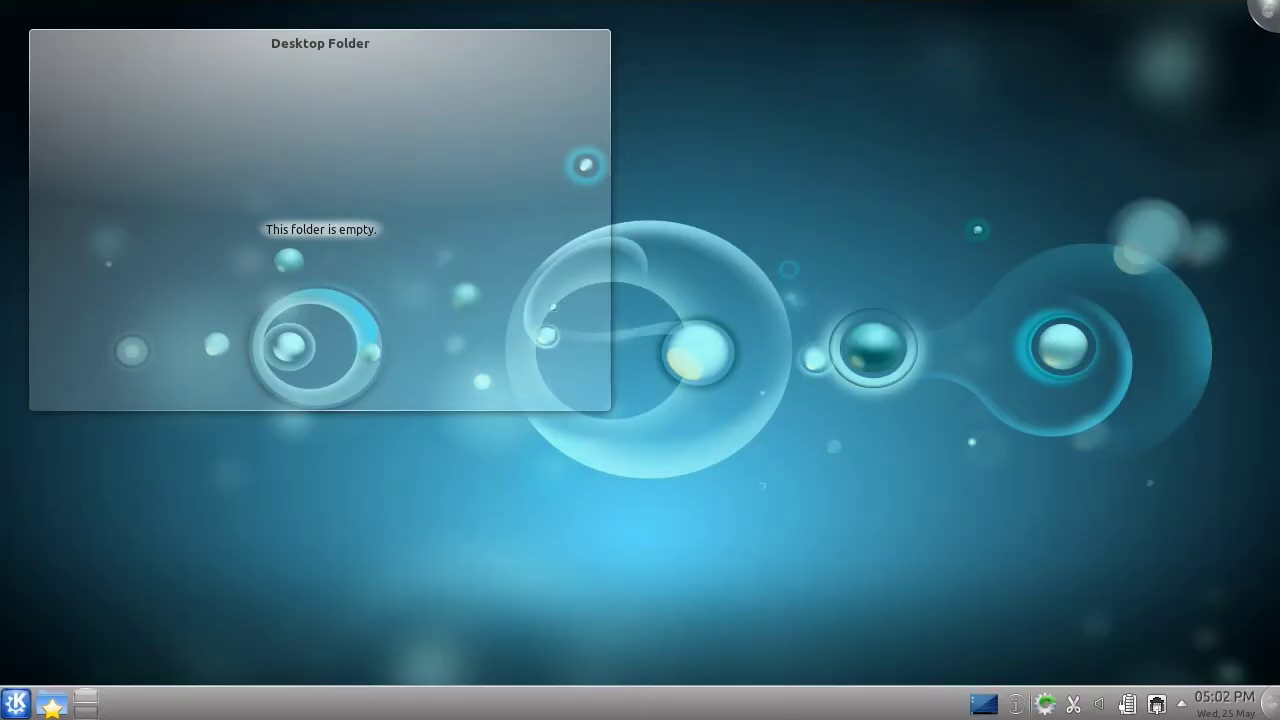
Launch the Amarok audio player and install its suggested GStreamer Bad and Ugly Restricted plugins, authorizing with the account password
{"action": "left_click", "coordinate": [15, 703]}
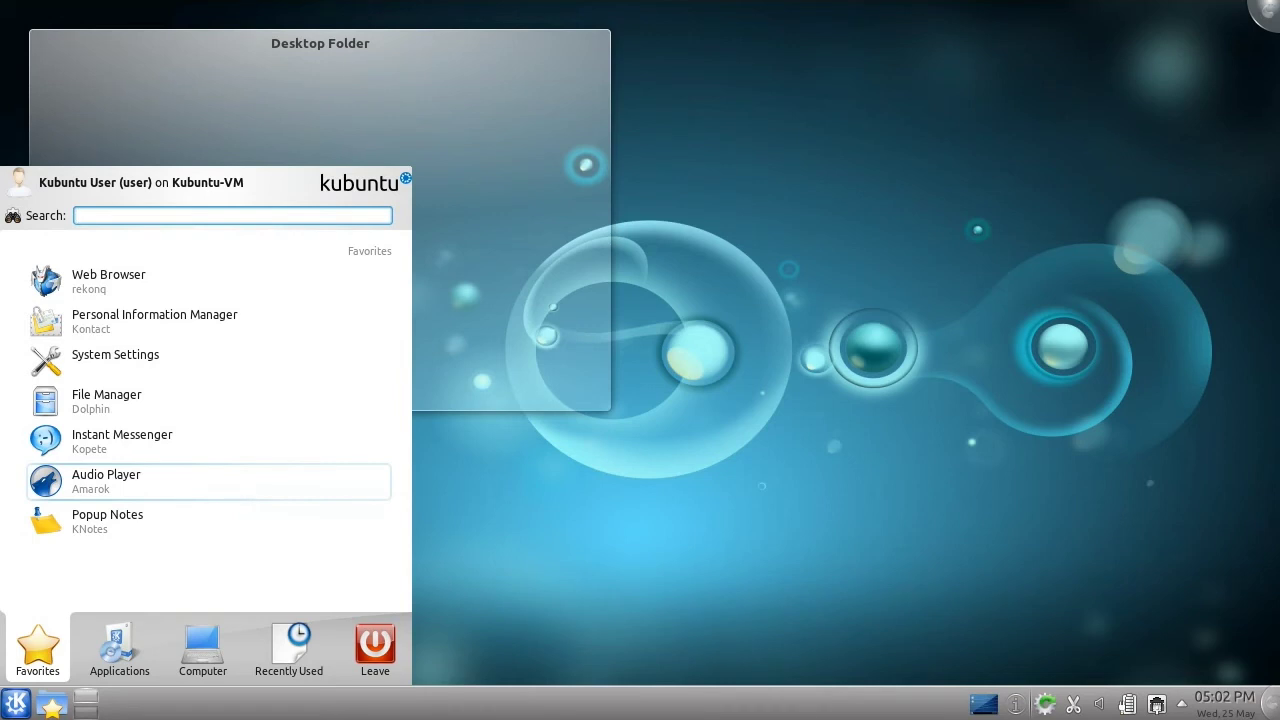
{"action": "left_click", "coordinate": [237, 495]}
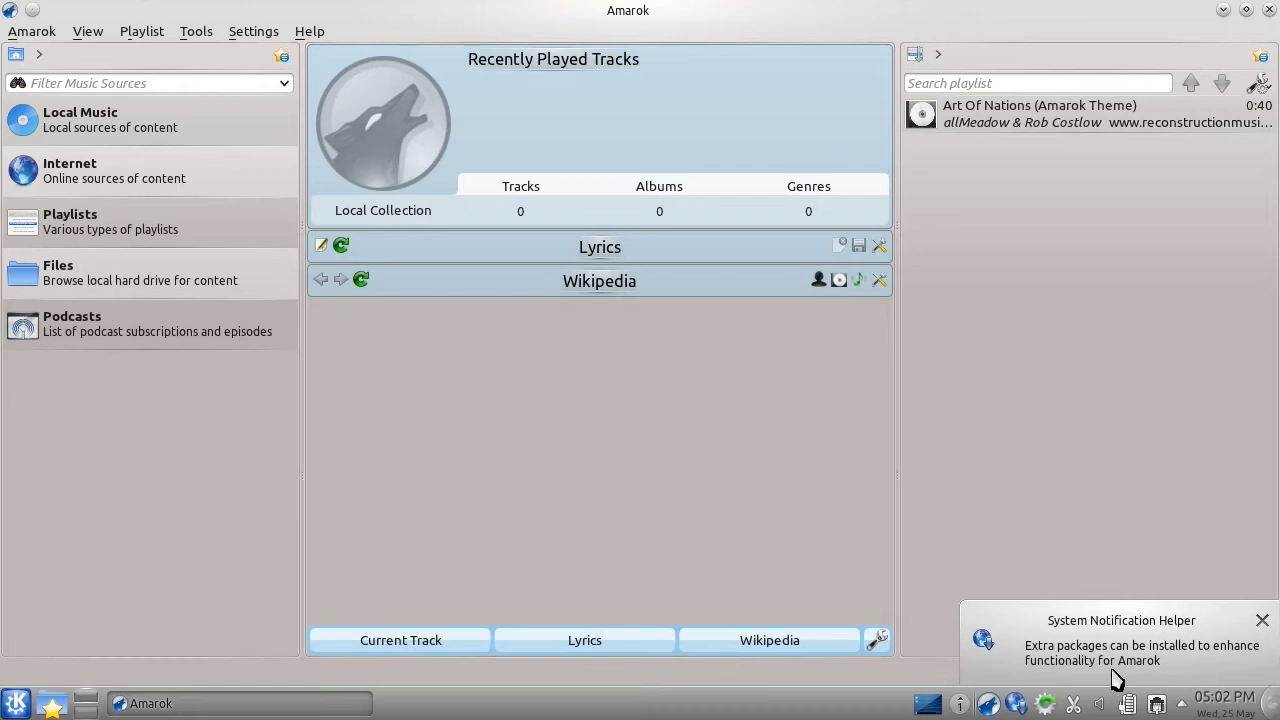
{"action": "left_click", "coordinate": [1016, 704]}
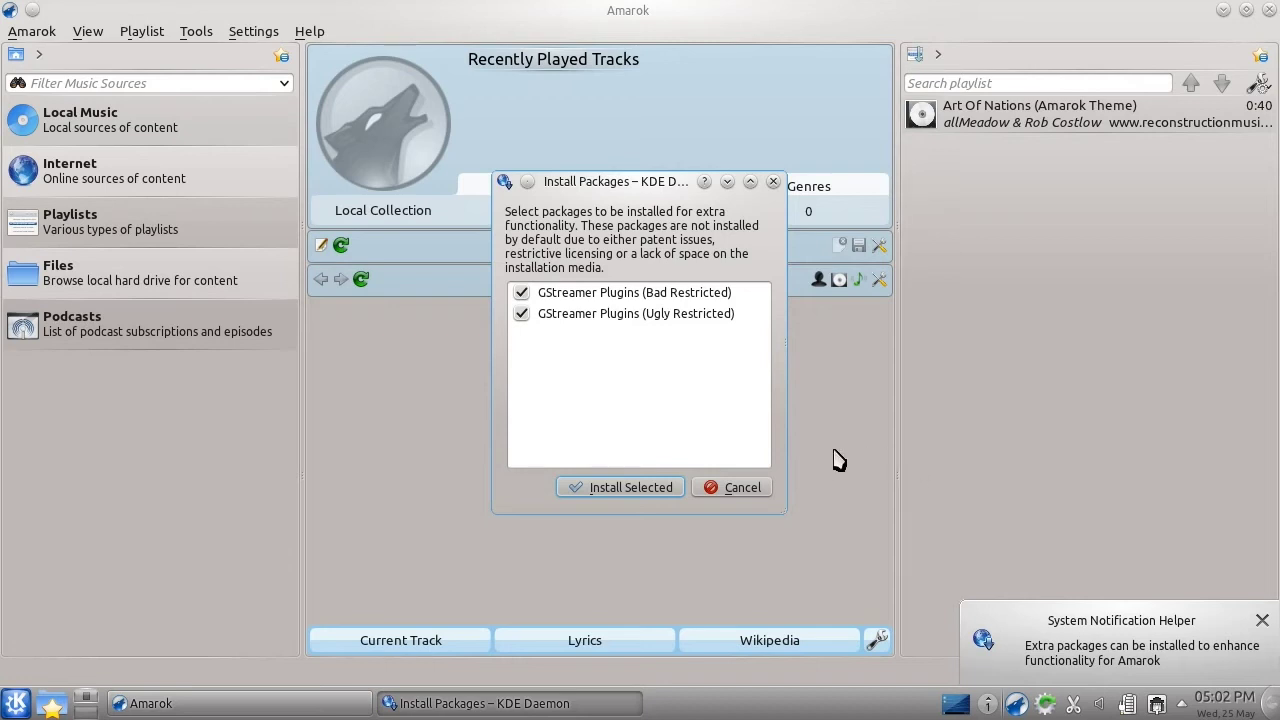
{"action": "left_click", "coordinate": [665, 488]}
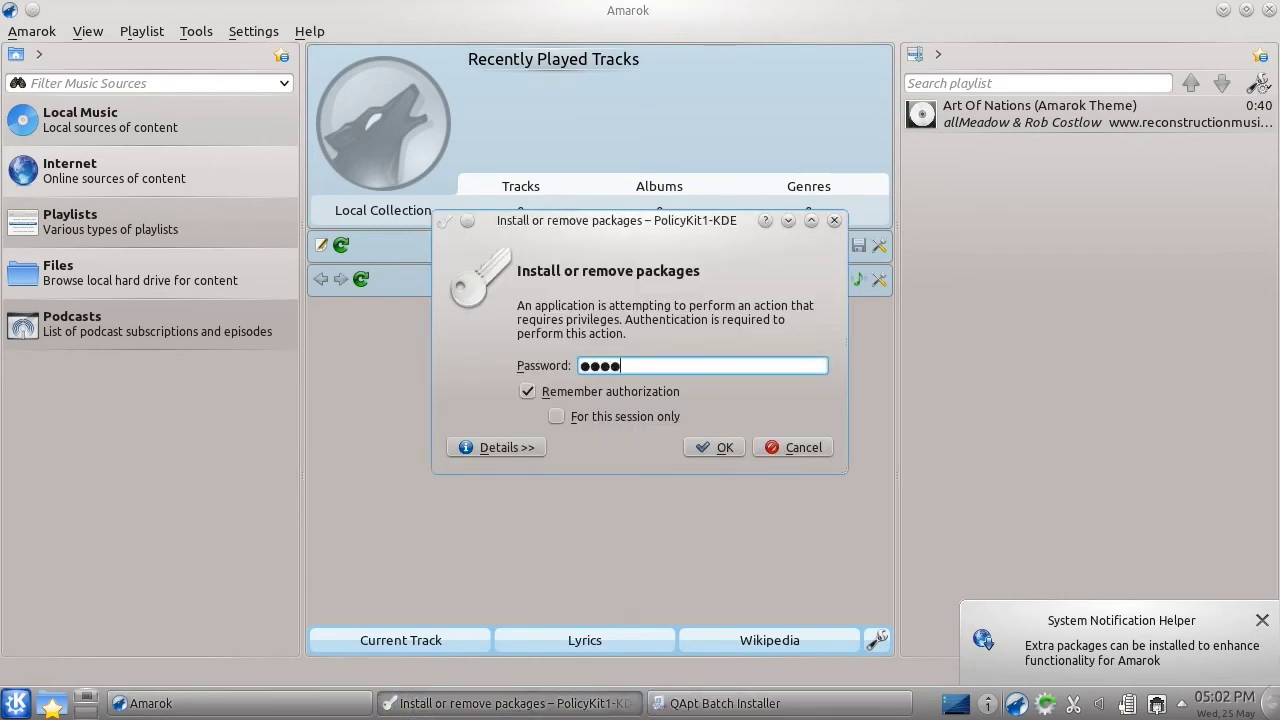
{"action": "key", "text": "Return"}
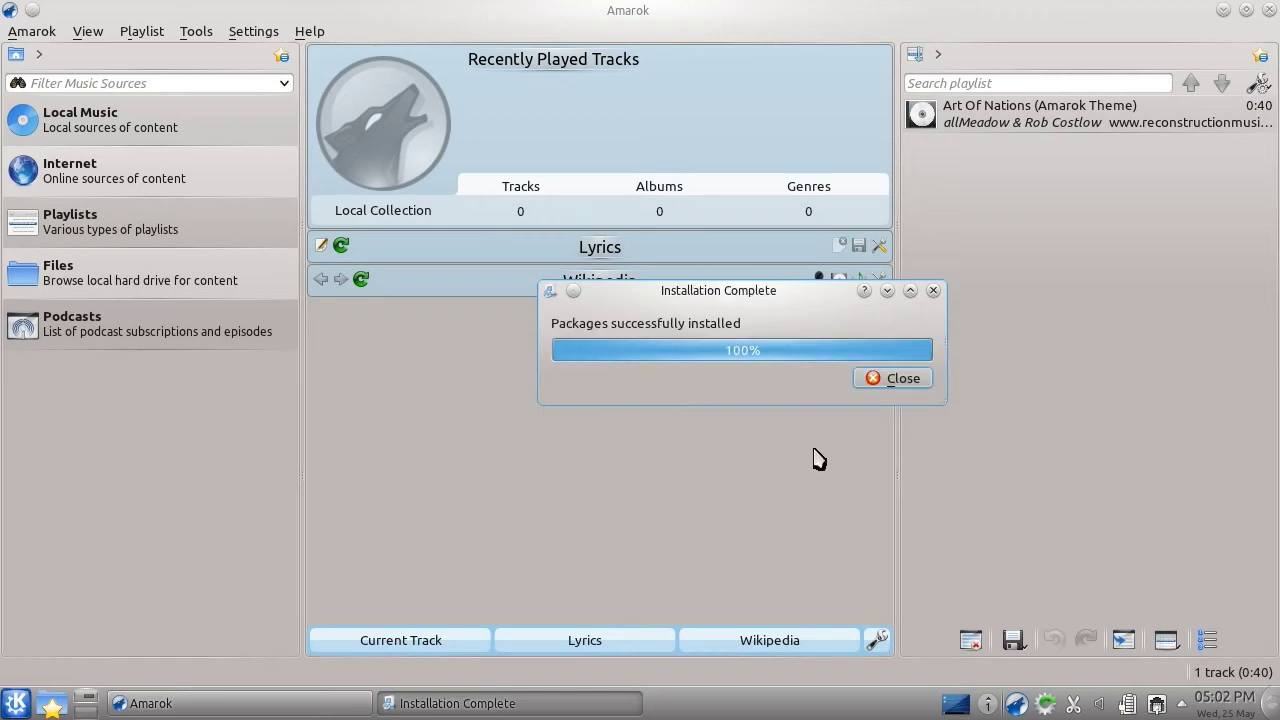
{"action": "left_click", "coordinate": [902, 383]}
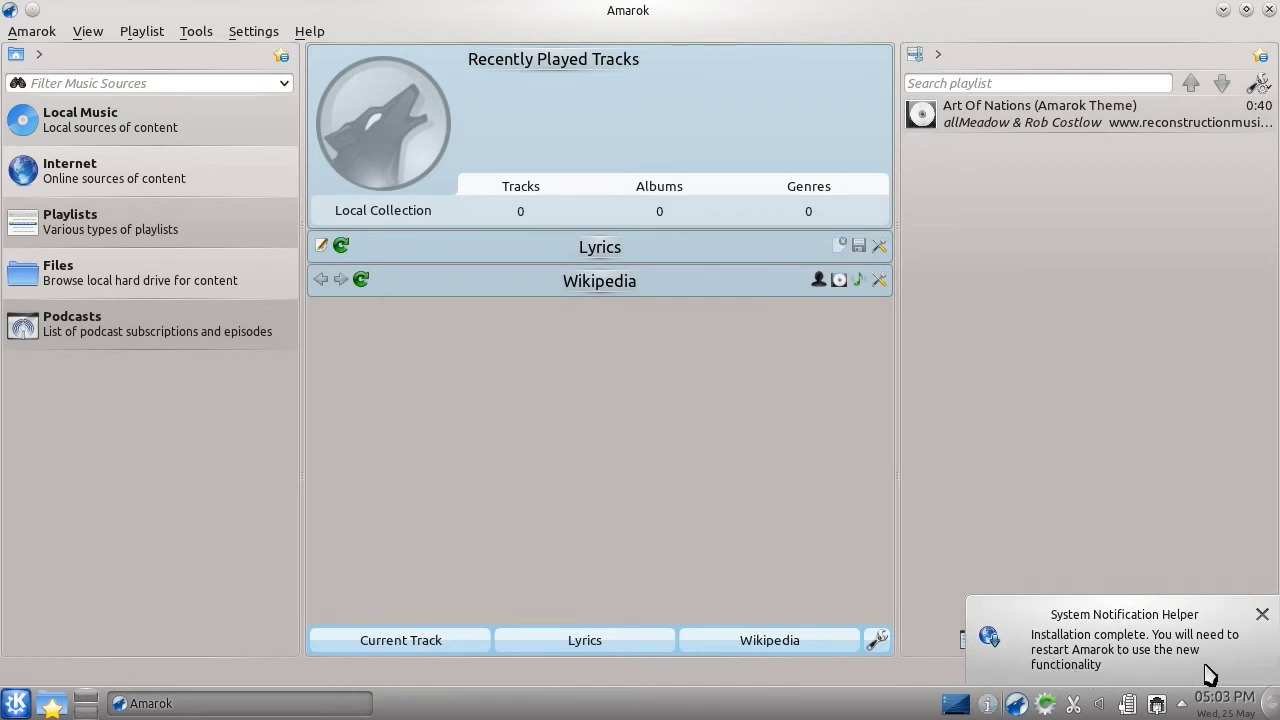
{"action": "left_click", "coordinate": [1263, 614]}
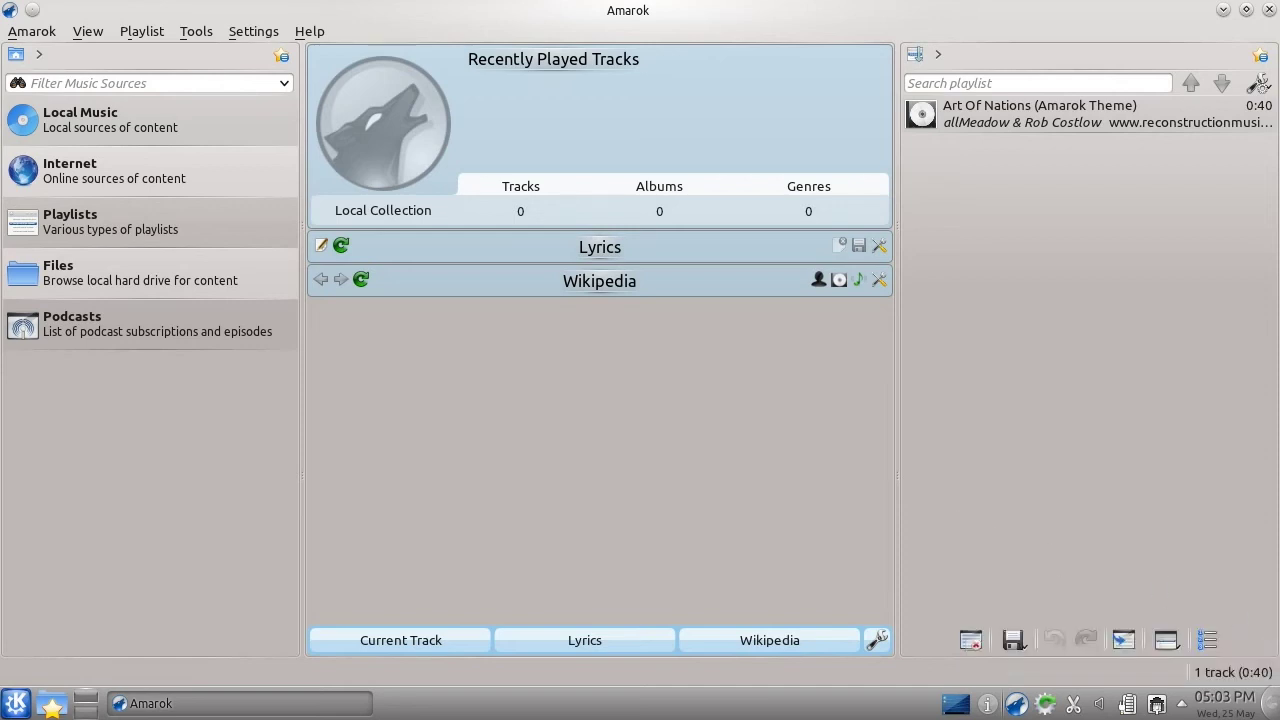
Restart Amarok to load the newly installed plugins and quit it again
{"action": "key", "text": "ctrl+q"}
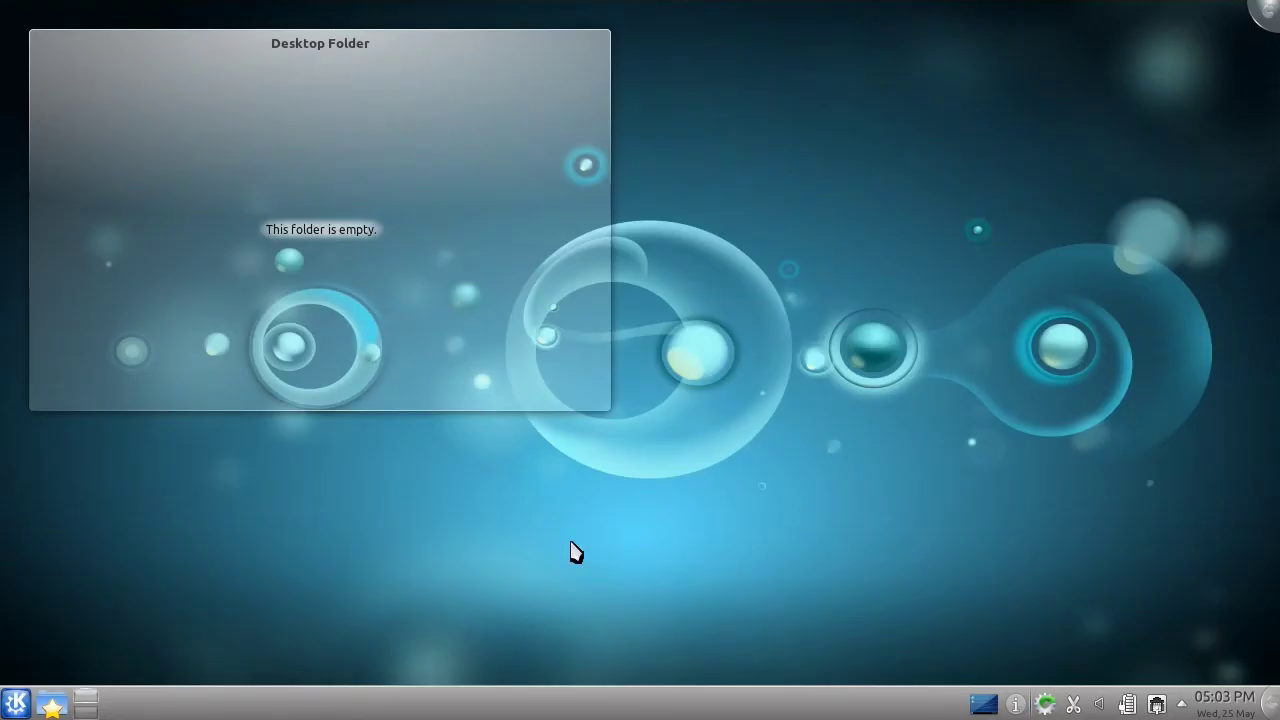
{"action": "left_click", "coordinate": [22, 697]}
{"action": "left_click", "coordinate": [184, 491]}
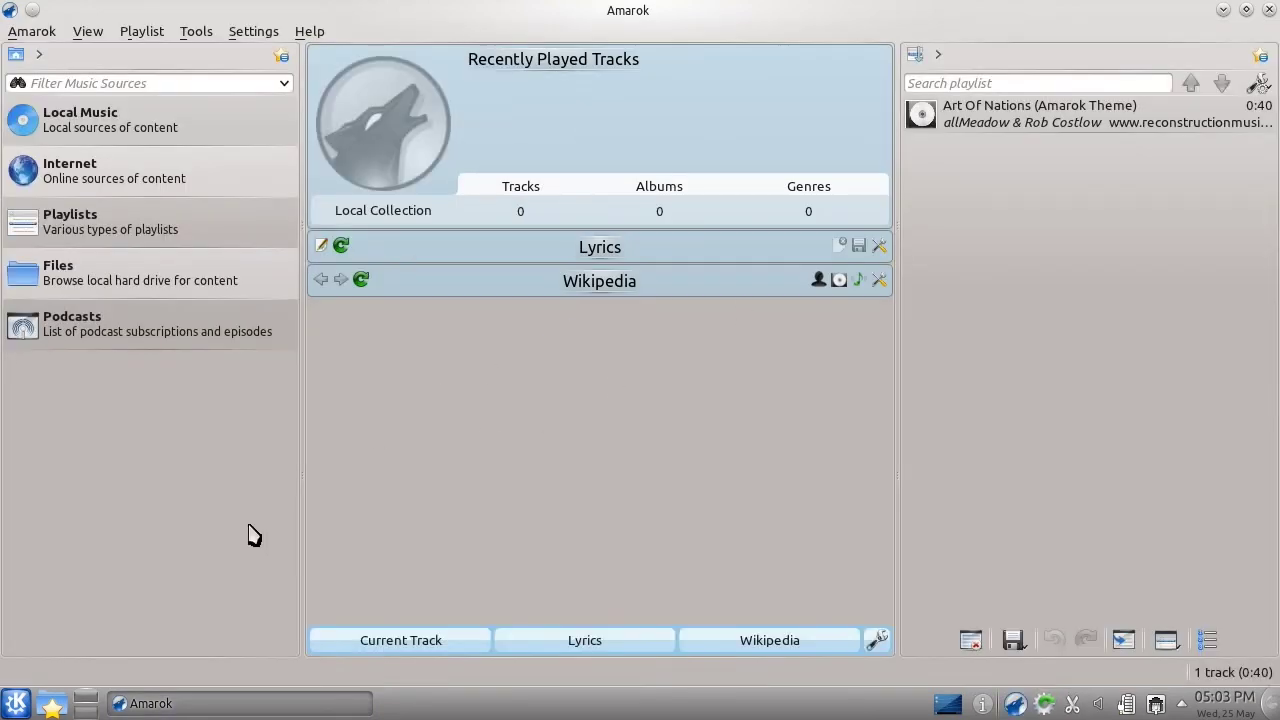
{"action": "key", "text": "ctrl+q"}
Launch the Dolphin file manager from the launcher's favorites and enlarge its window
{"action": "left_click", "coordinate": [19, 706]}
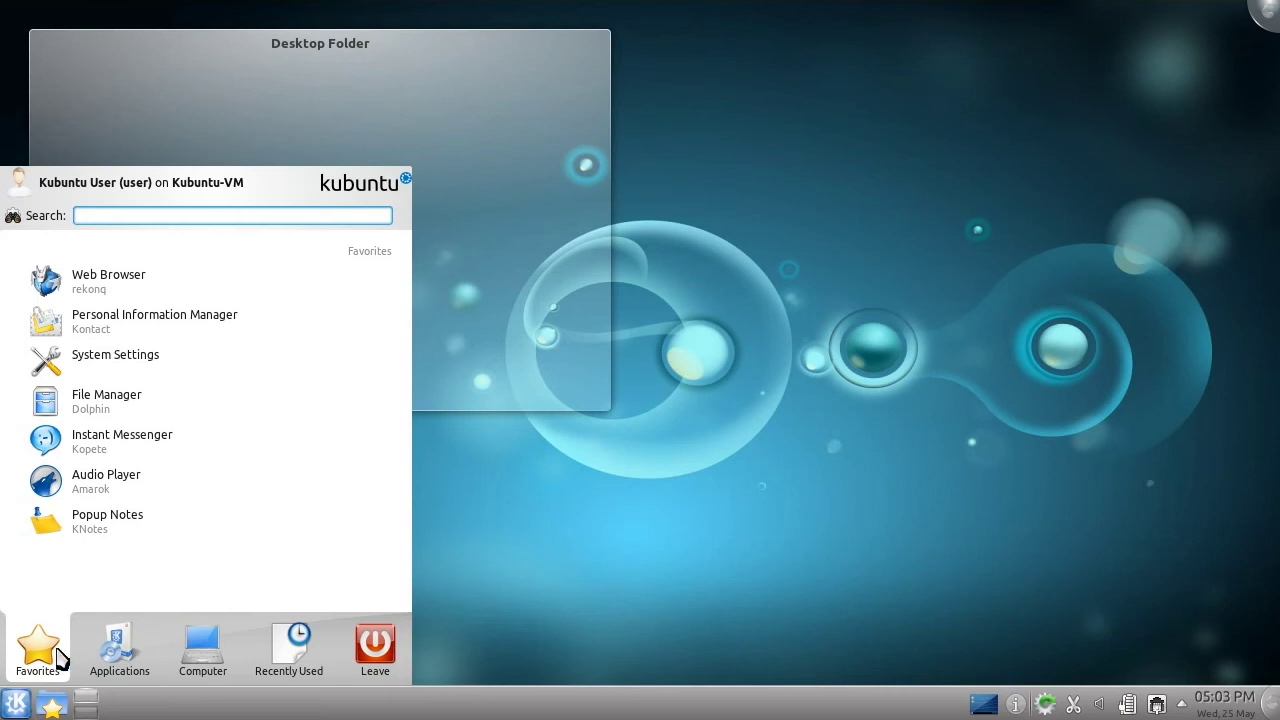
{"action": "left_click", "coordinate": [223, 405]}
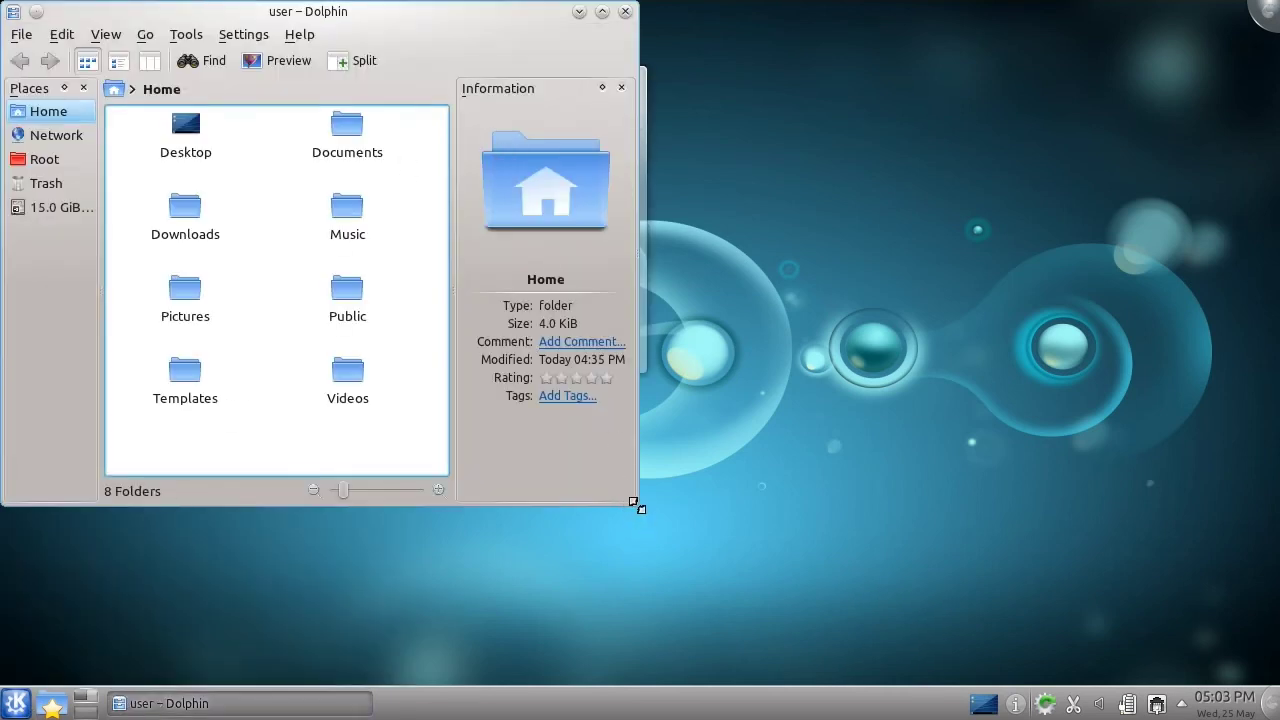
{"action": "left_click_drag", "start_coordinate": [634, 503], "coordinate": [966, 631]}
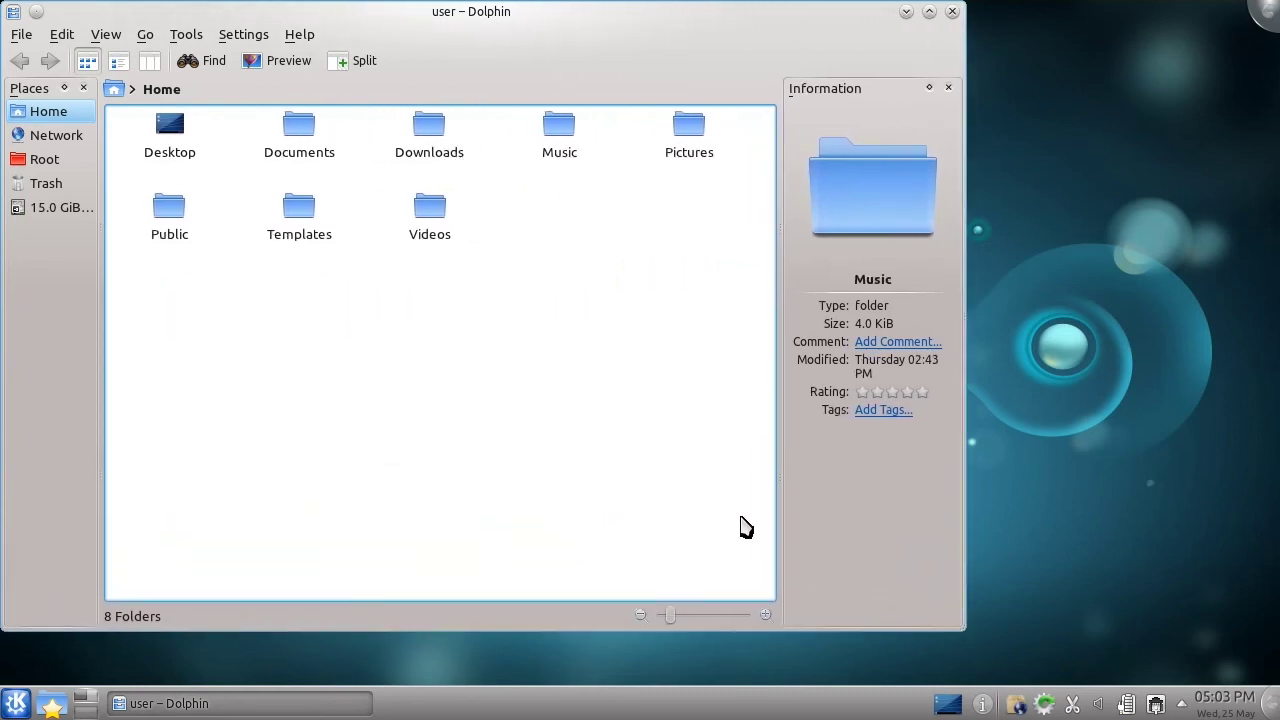
Turn on previews in the Home folder, open the Desktop folder and close Dolphin
{"action": "left_click", "coordinate": [251, 58]}
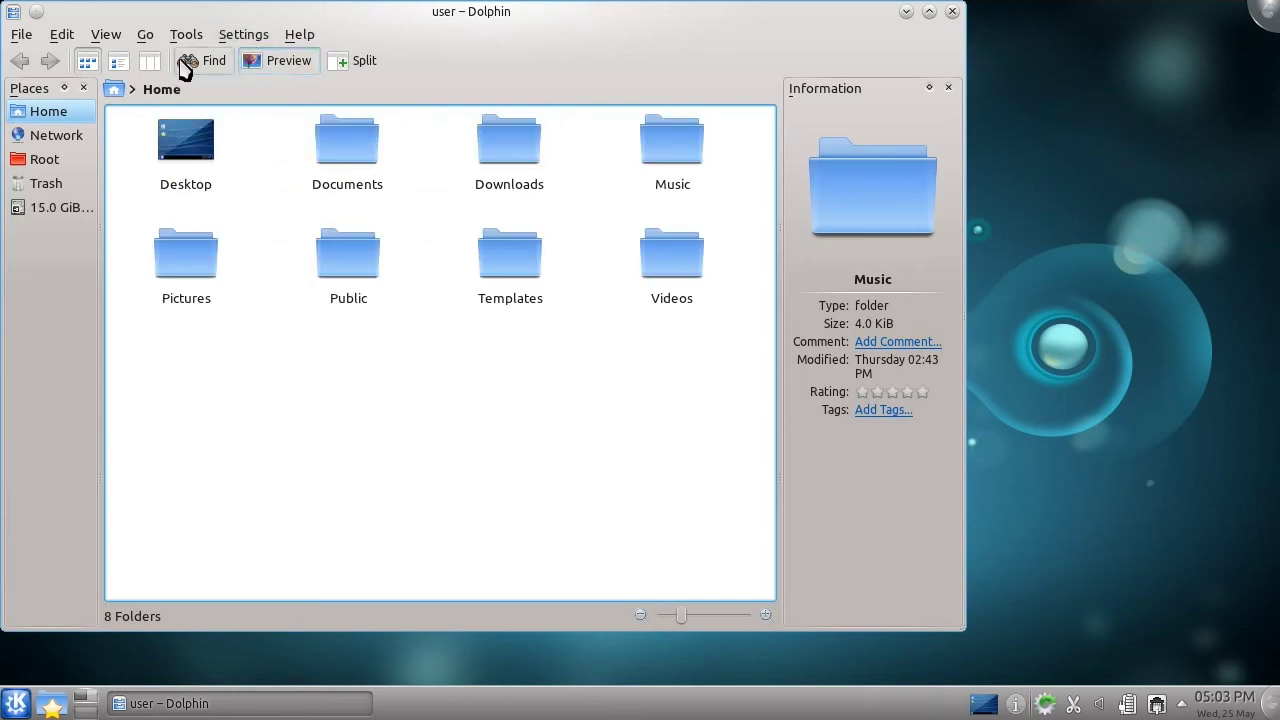
{"action": "left_click", "coordinate": [171, 166]}
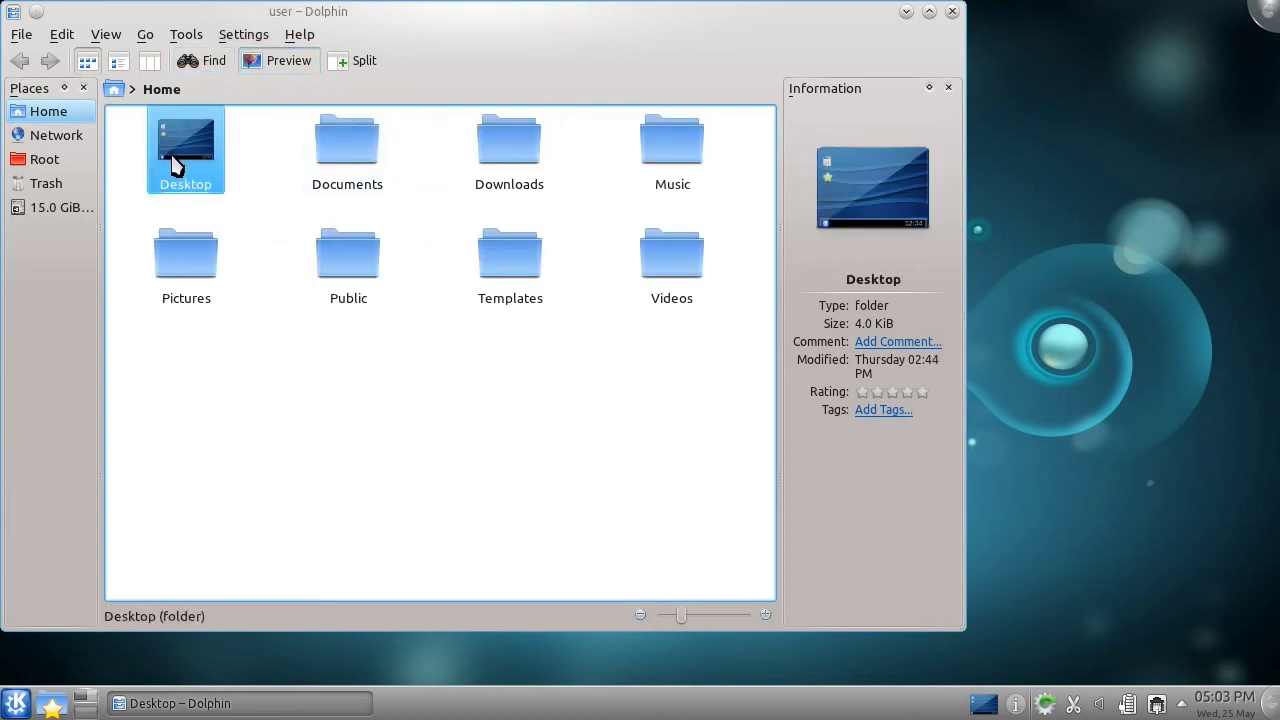
{"action": "left_click", "coordinate": [952, 12]}
Launch the Kopete instant messenger from the launcher's favorites and open its configuration dialog
{"action": "left_click", "coordinate": [10, 708]}
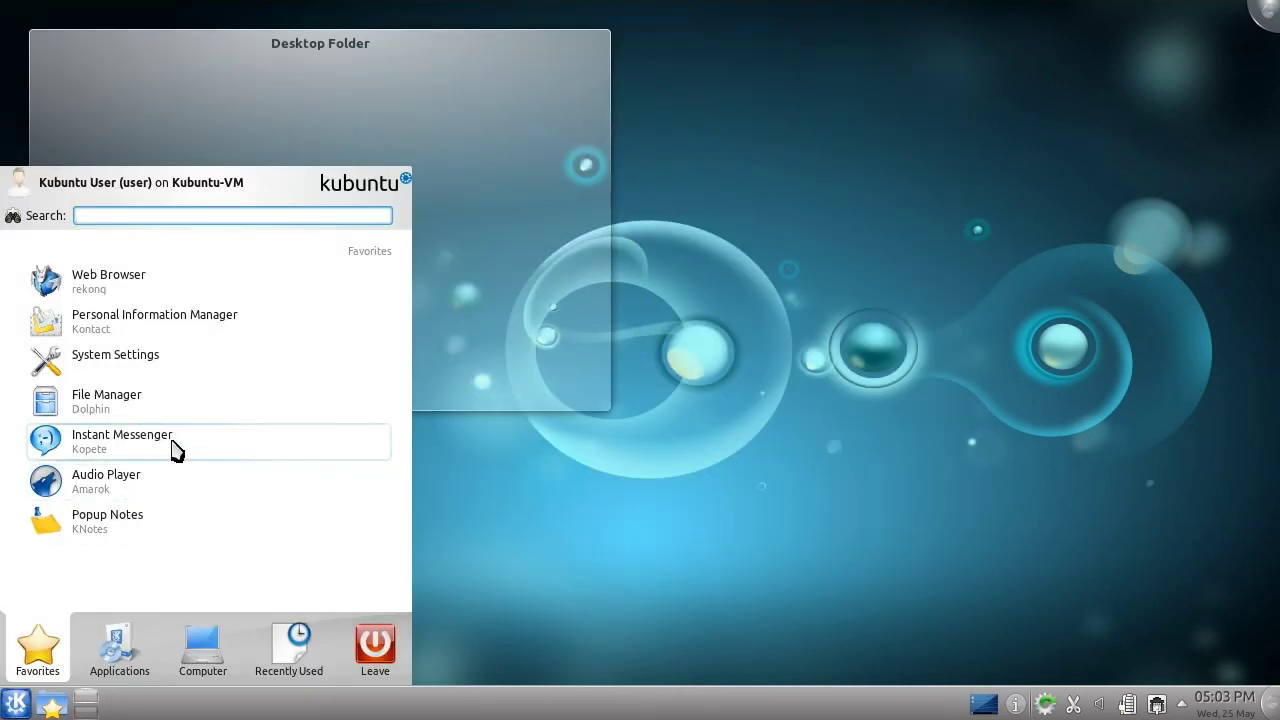
{"action": "left_click", "coordinate": [172, 447]}
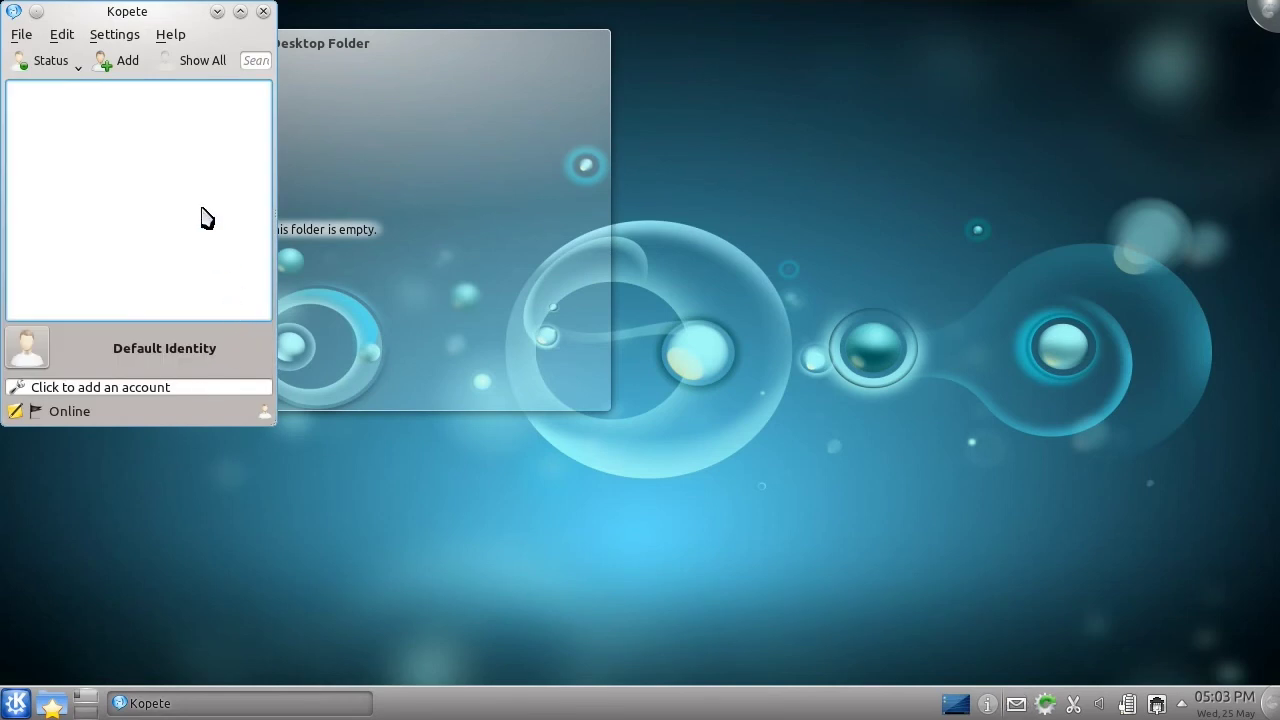
{"action": "left_click", "coordinate": [125, 40]}
{"action": "left_click", "coordinate": [165, 284]}
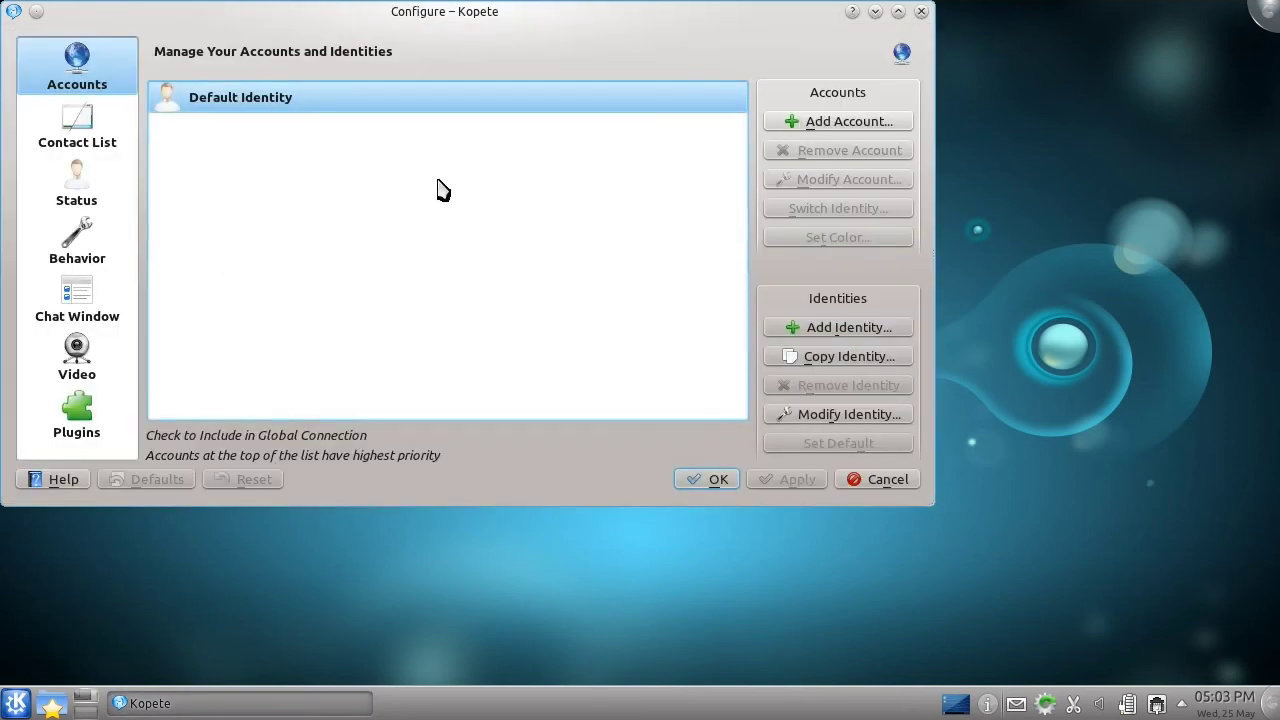
Look through the messaging services offered for a new account, including WLM Messenger, AIM and Jabber, and cancel the account wizard
{"action": "left_click", "coordinate": [866, 124]}
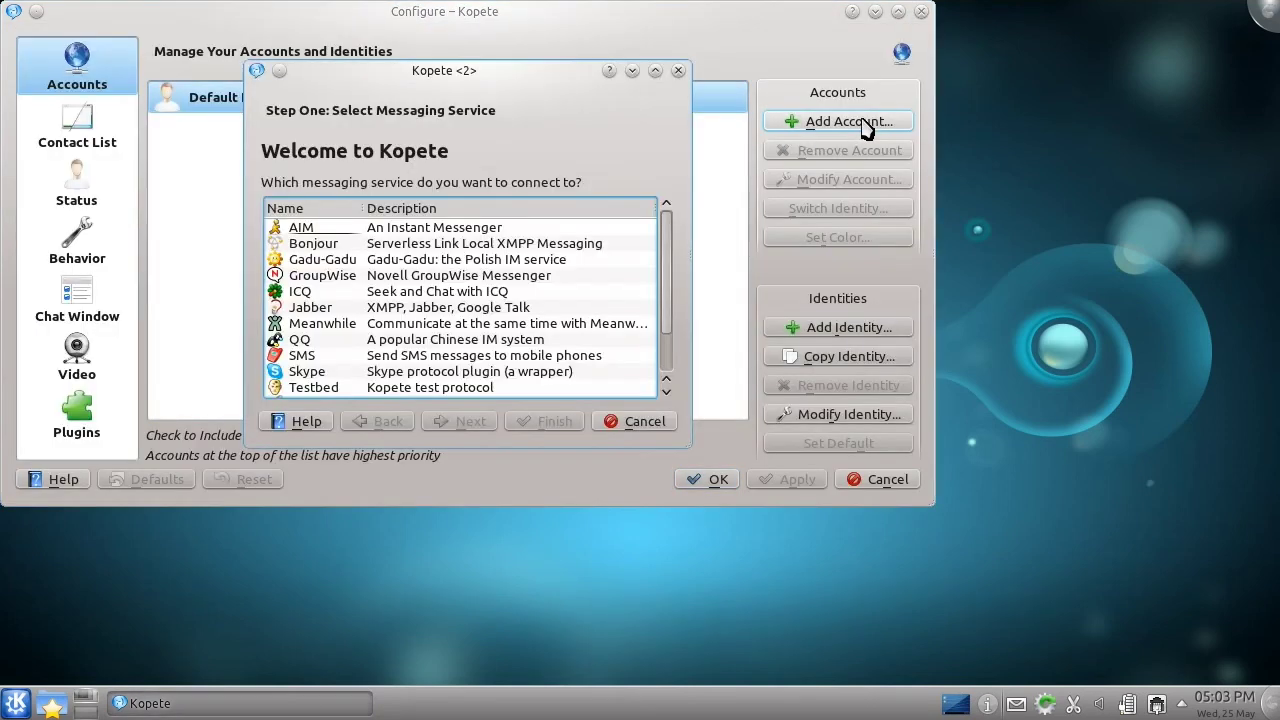
{"action": "scroll", "coordinate": [668, 362], "scroll_direction": "down", "scroll_amount": 1}
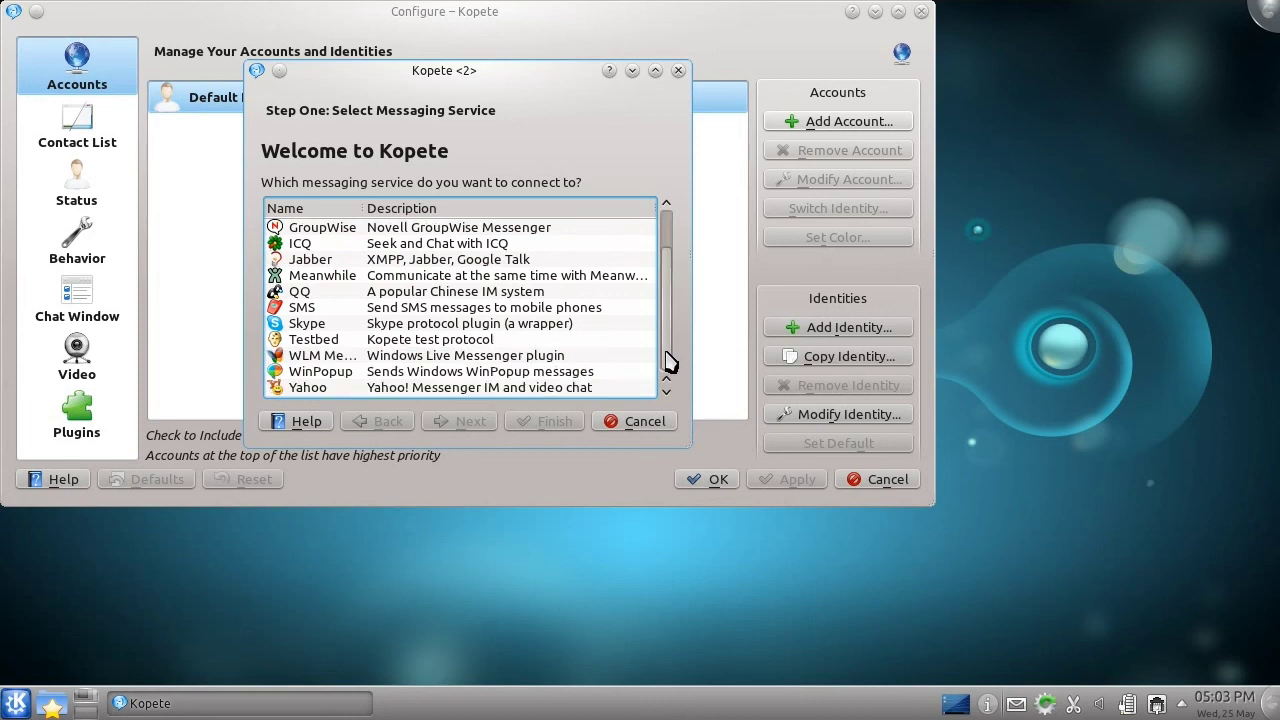
{"action": "left_click", "coordinate": [608, 356]}
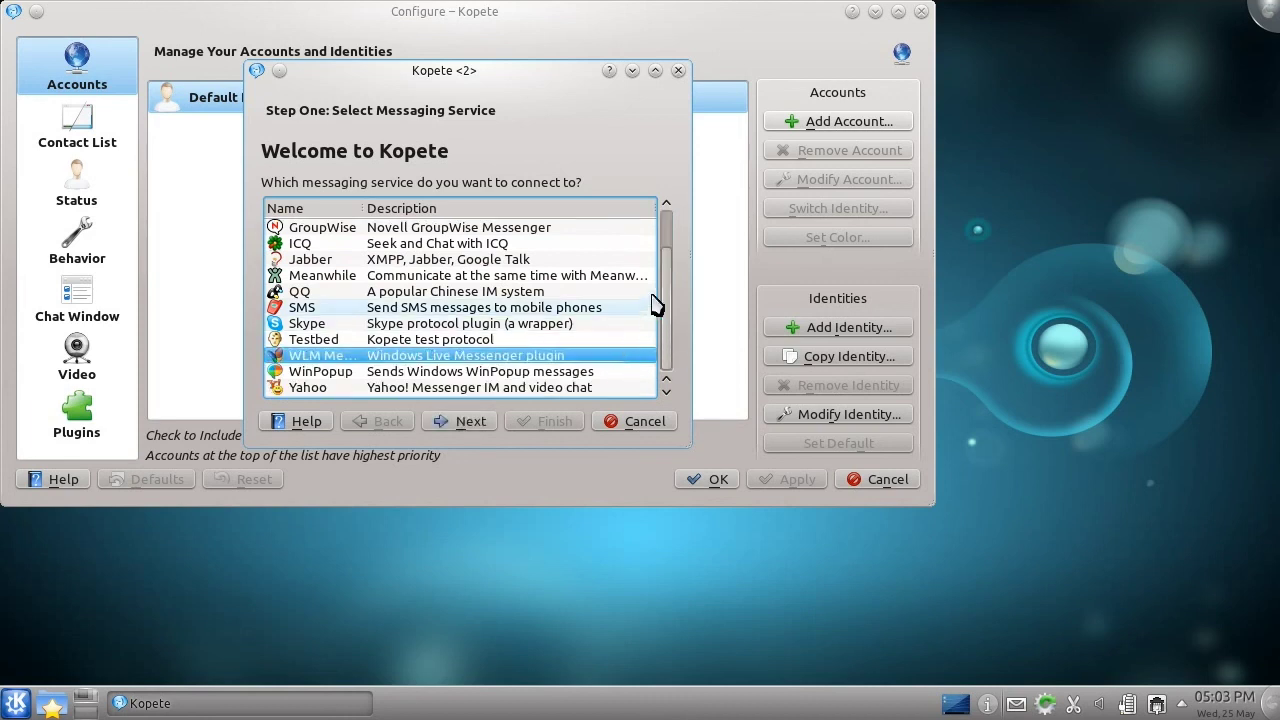
{"action": "scroll", "coordinate": [668, 240], "scroll_direction": "up", "scroll_amount": 1}
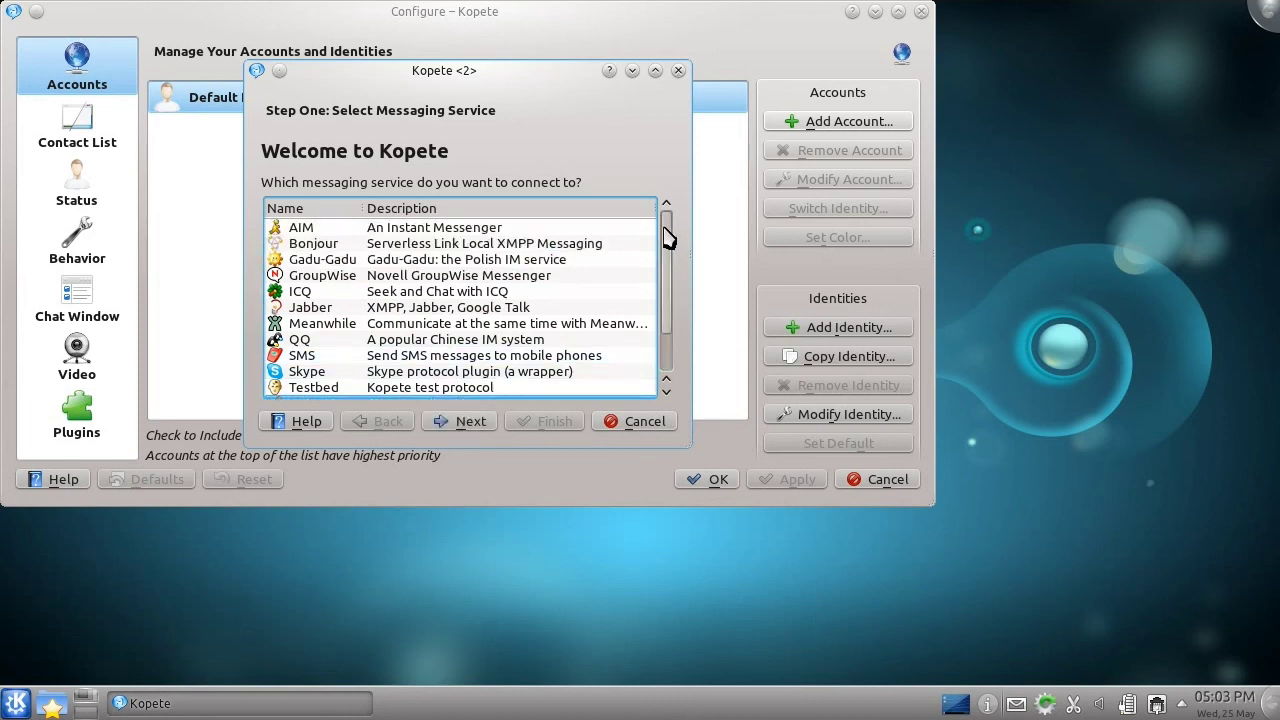
{"action": "left_click", "coordinate": [640, 230]}
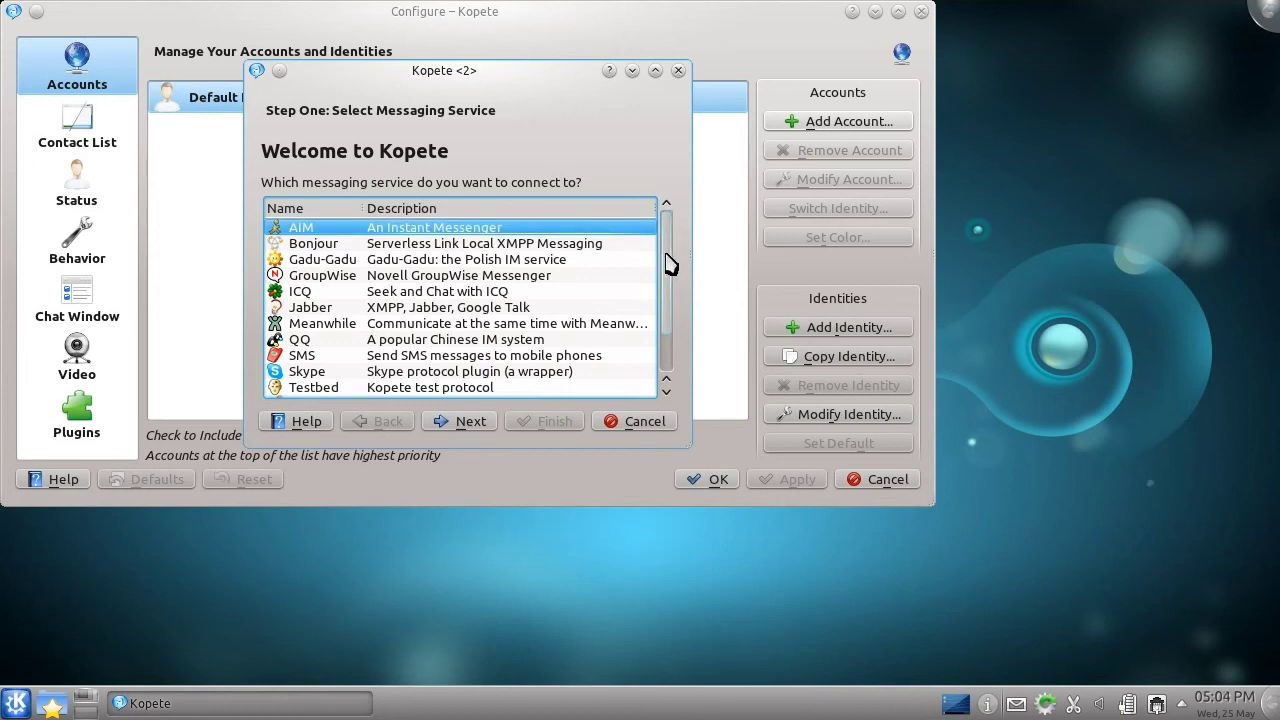
{"action": "left_click", "coordinate": [642, 314]}
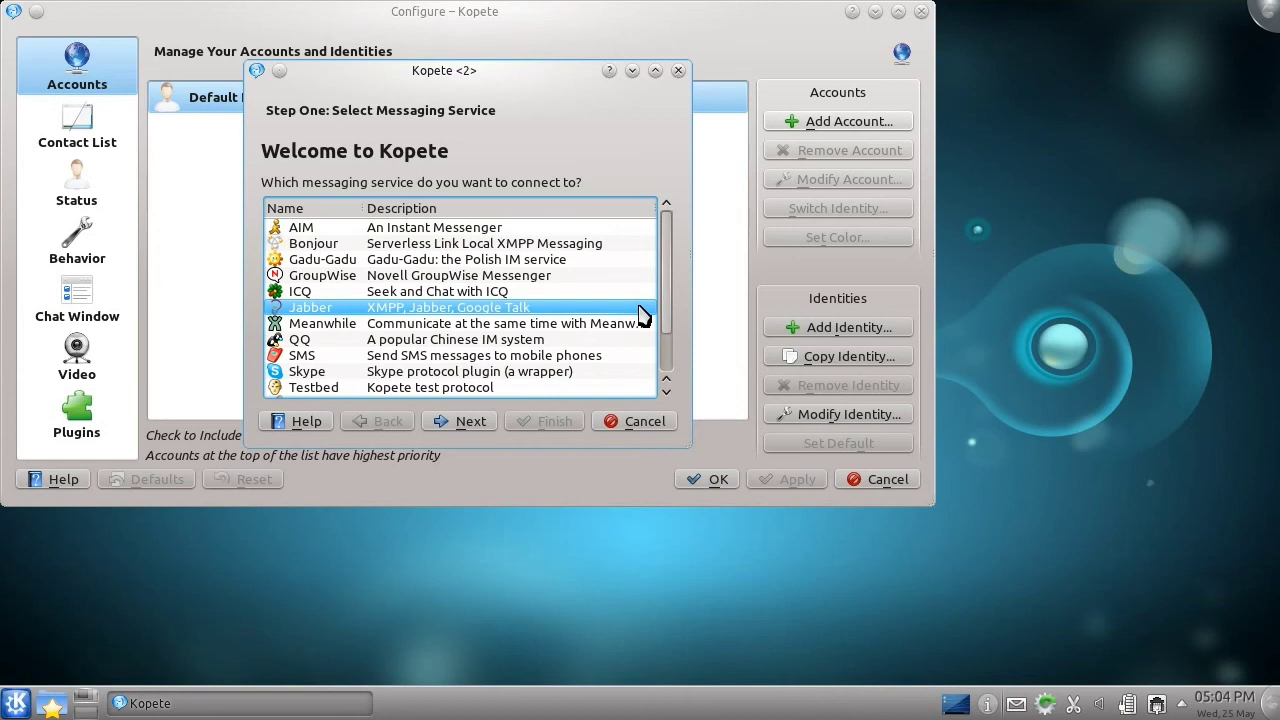
{"action": "left_click", "coordinate": [636, 424]}
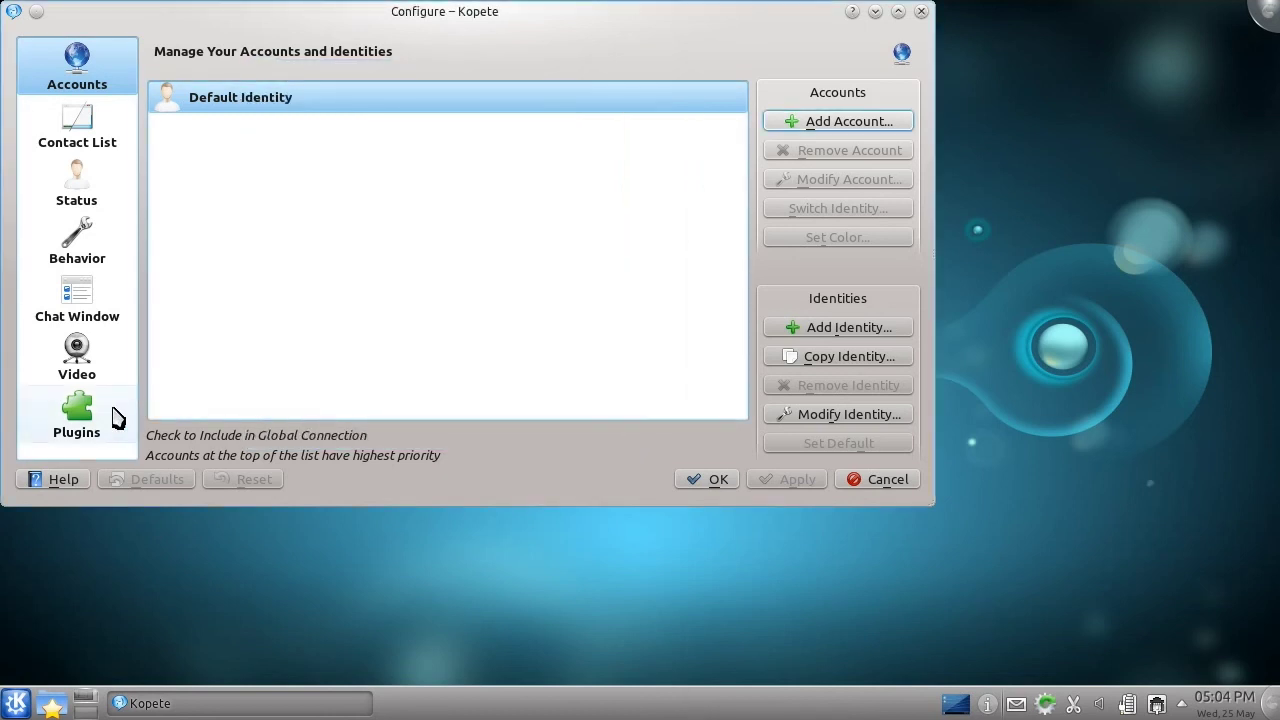
Look through Kopete's plugins, including KopeteTeX and OTR, and quit Kopete
{"action": "left_click", "coordinate": [92, 418]}
{"action": "left_click", "coordinate": [456, 379]}
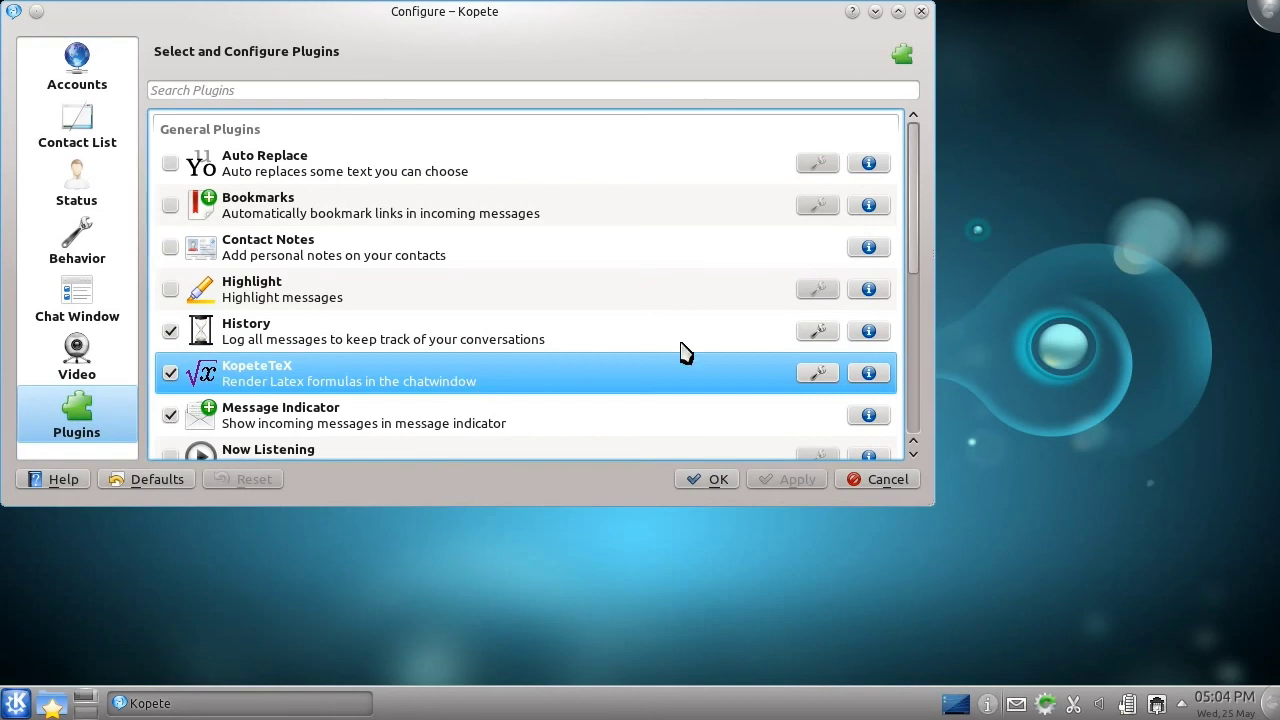
{"action": "scroll", "coordinate": [916, 290], "scroll_direction": "down", "scroll_amount": 5}
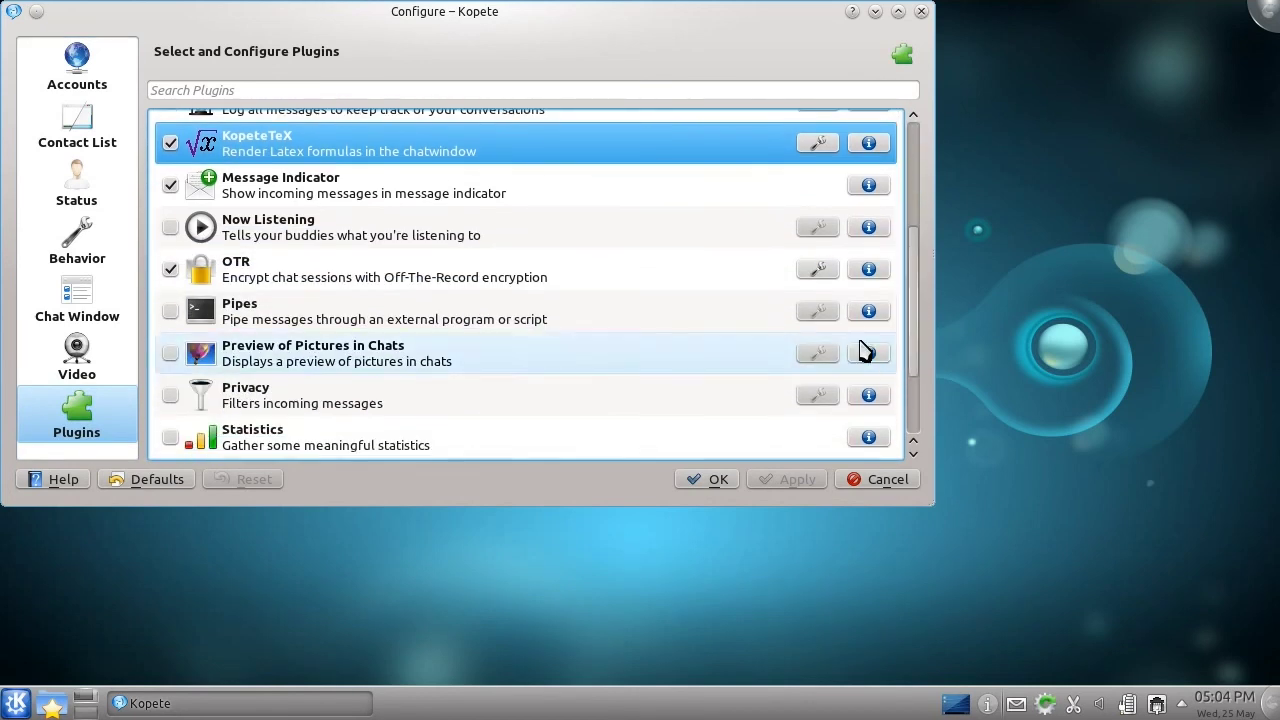
{"action": "left_click", "coordinate": [762, 280]}
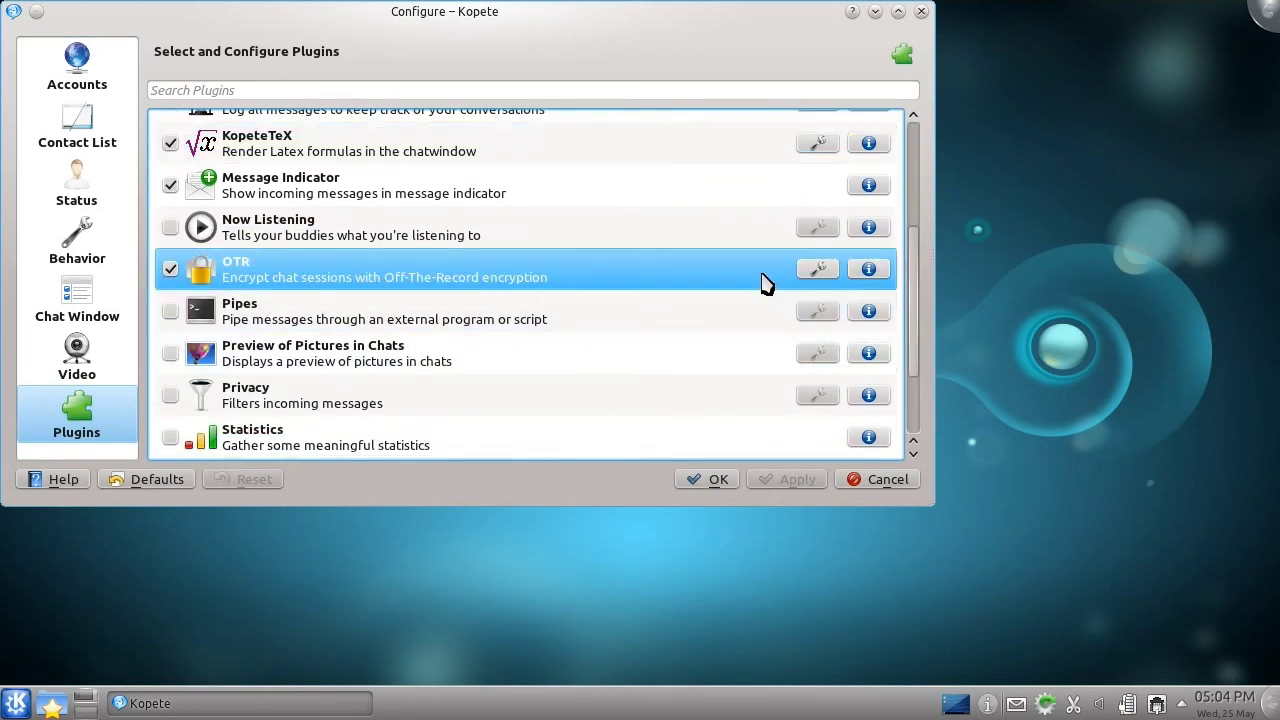
{"action": "left_click", "coordinate": [718, 480]}
{"action": "key", "text": "ctrl+q"}
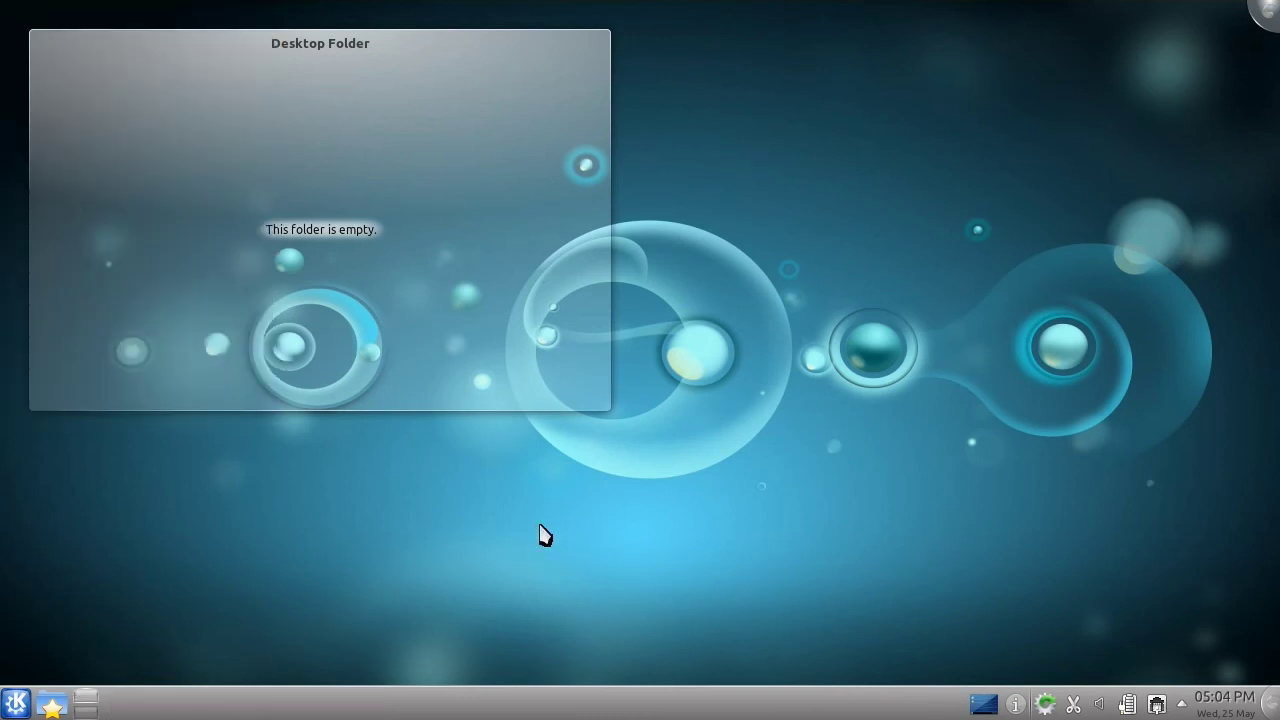
Launch LibreOffice from the launcher's Office applications
{"action": "left_click", "coordinate": [15, 704]}
{"action": "left_click", "coordinate": [119, 648]}
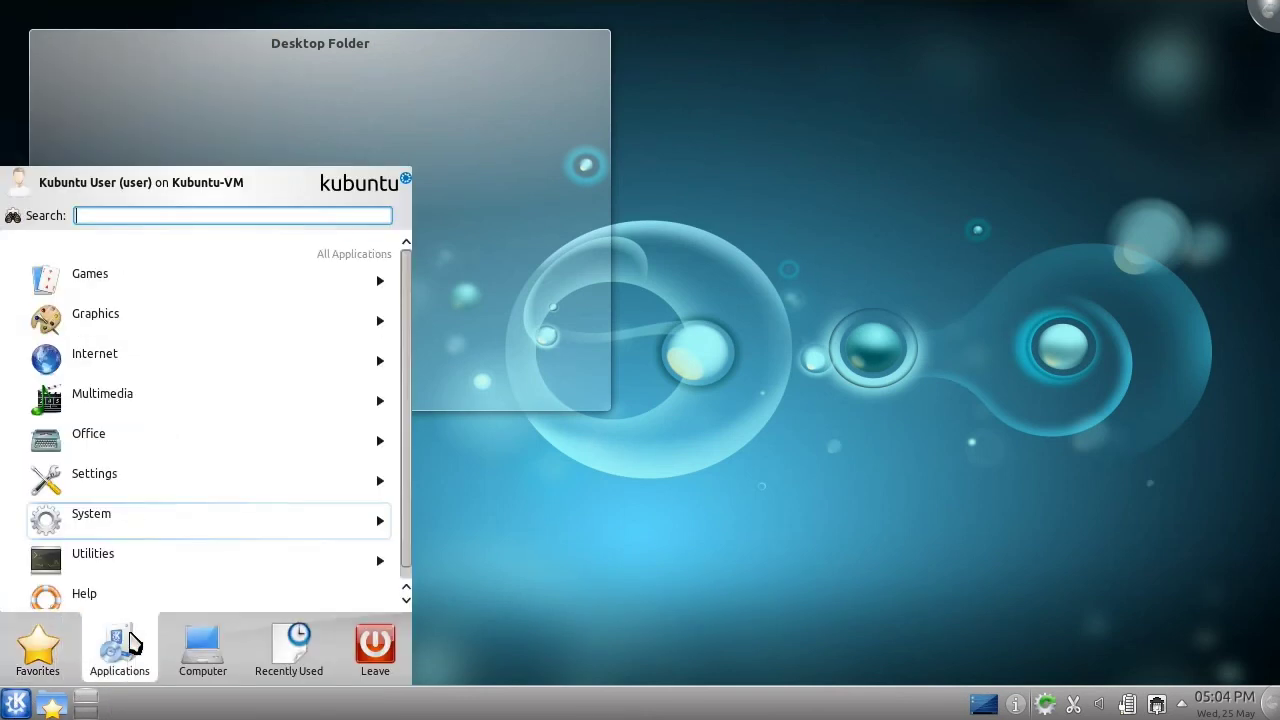
{"action": "left_click", "coordinate": [283, 451]}
{"action": "left_click", "coordinate": [239, 450]}
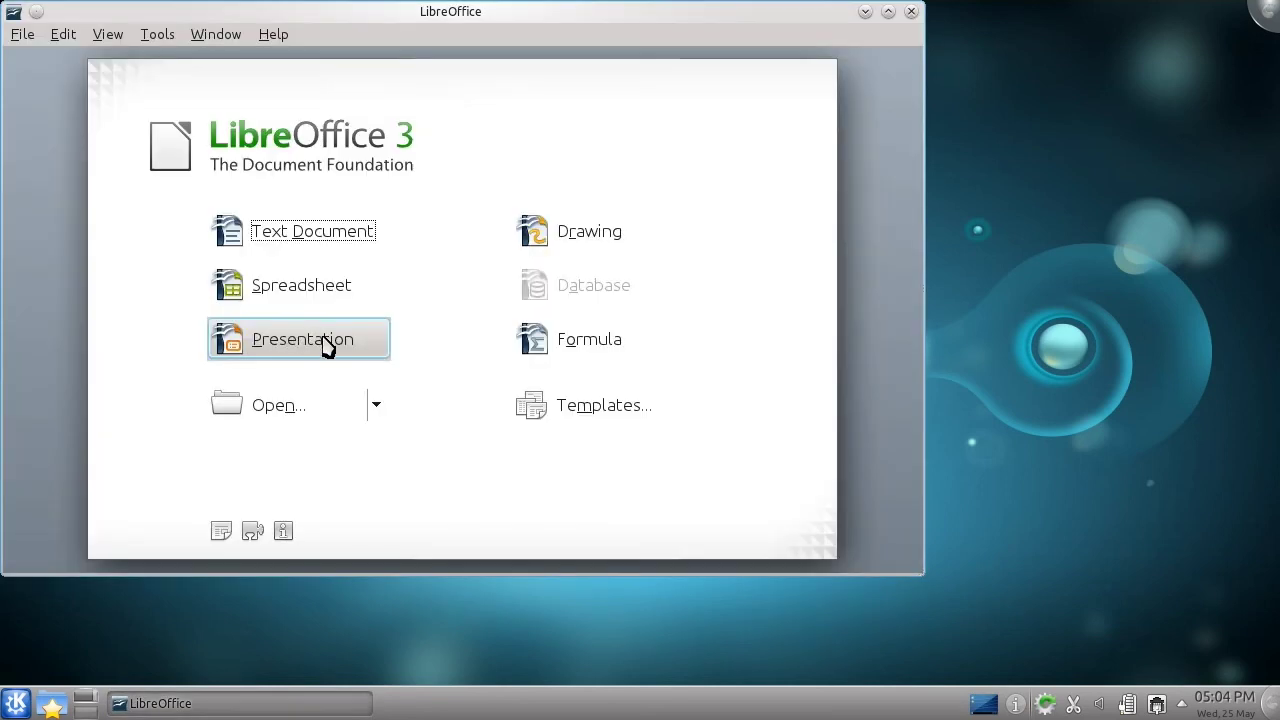
Create a presentation with the Human slide design using the Presentation Wizard, and close it without saving
{"action": "left_click", "coordinate": [328, 343]}
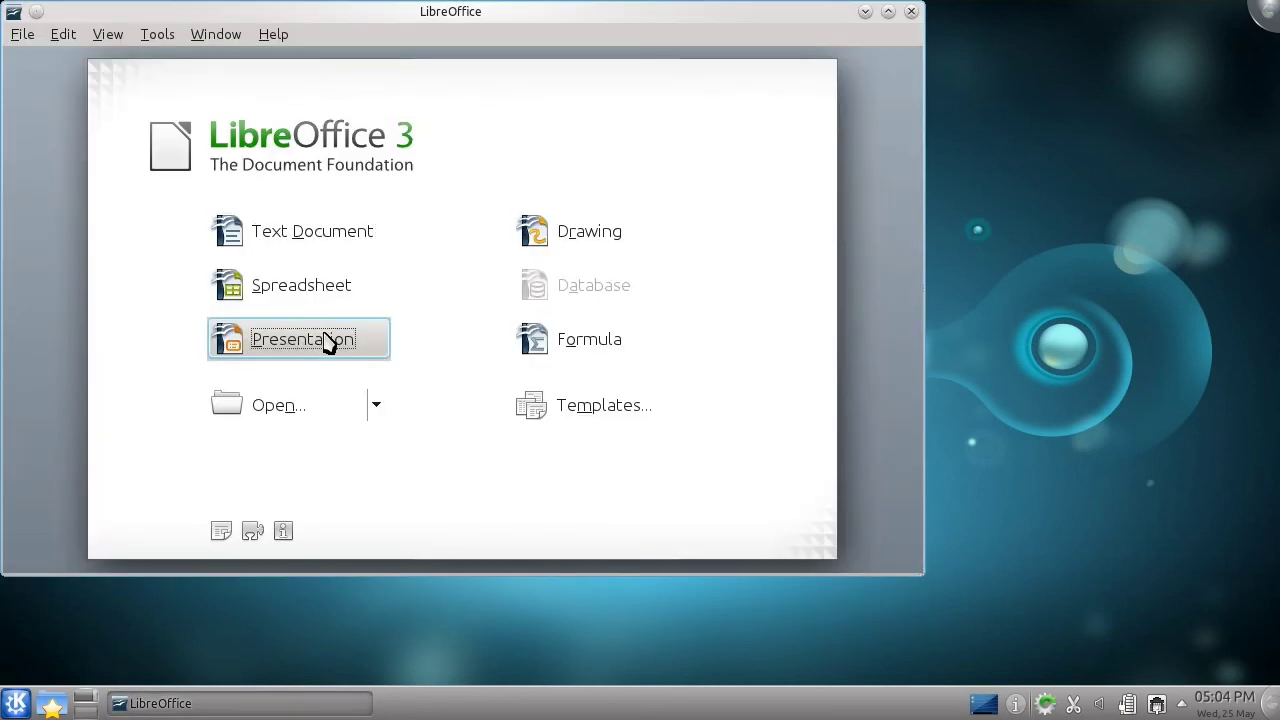
{"action": "left_click", "coordinate": [567, 465]}
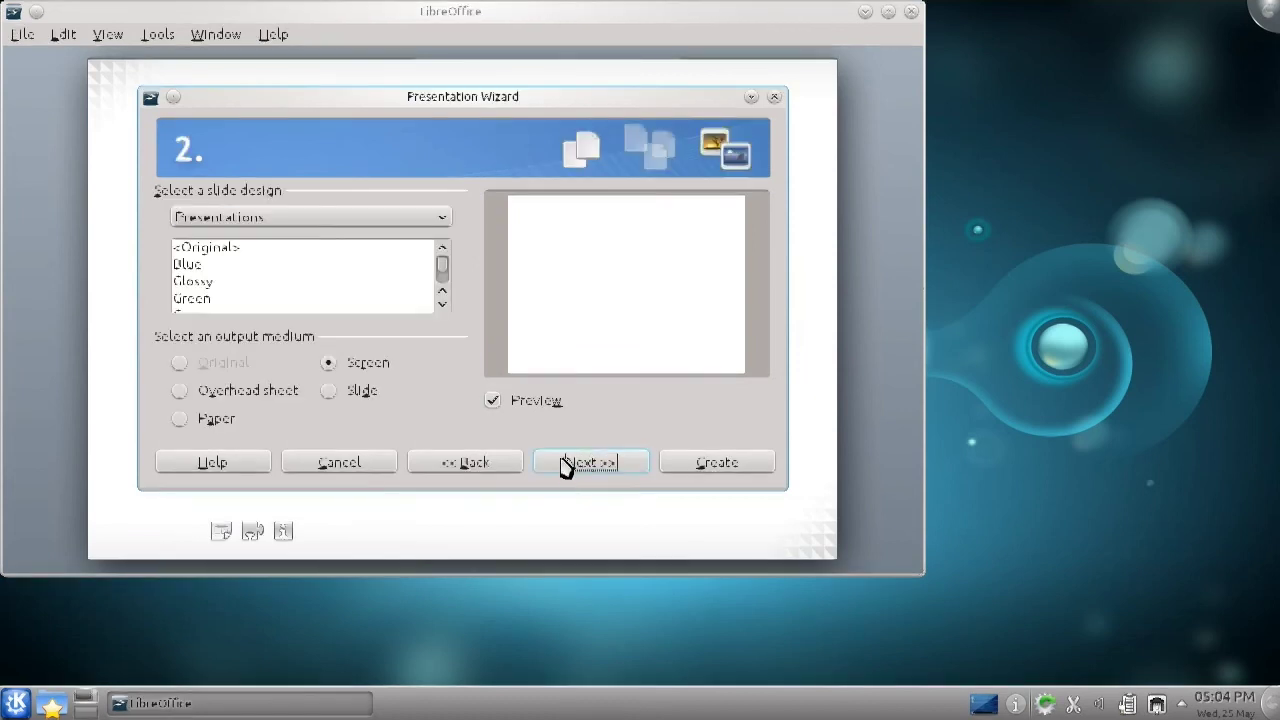
{"action": "left_click", "coordinate": [442, 304]}
{"action": "left_click", "coordinate": [442, 304]}
{"action": "left_click", "coordinate": [398, 298]}
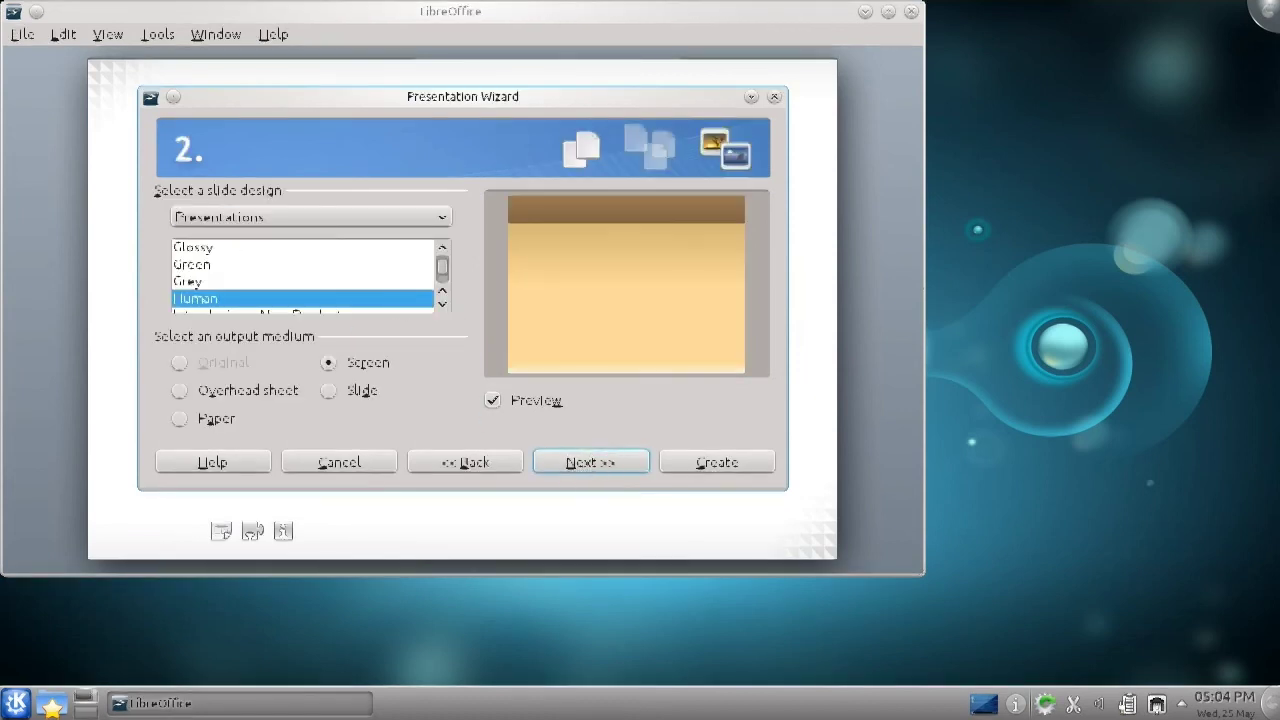
{"action": "left_click", "coordinate": [708, 466]}
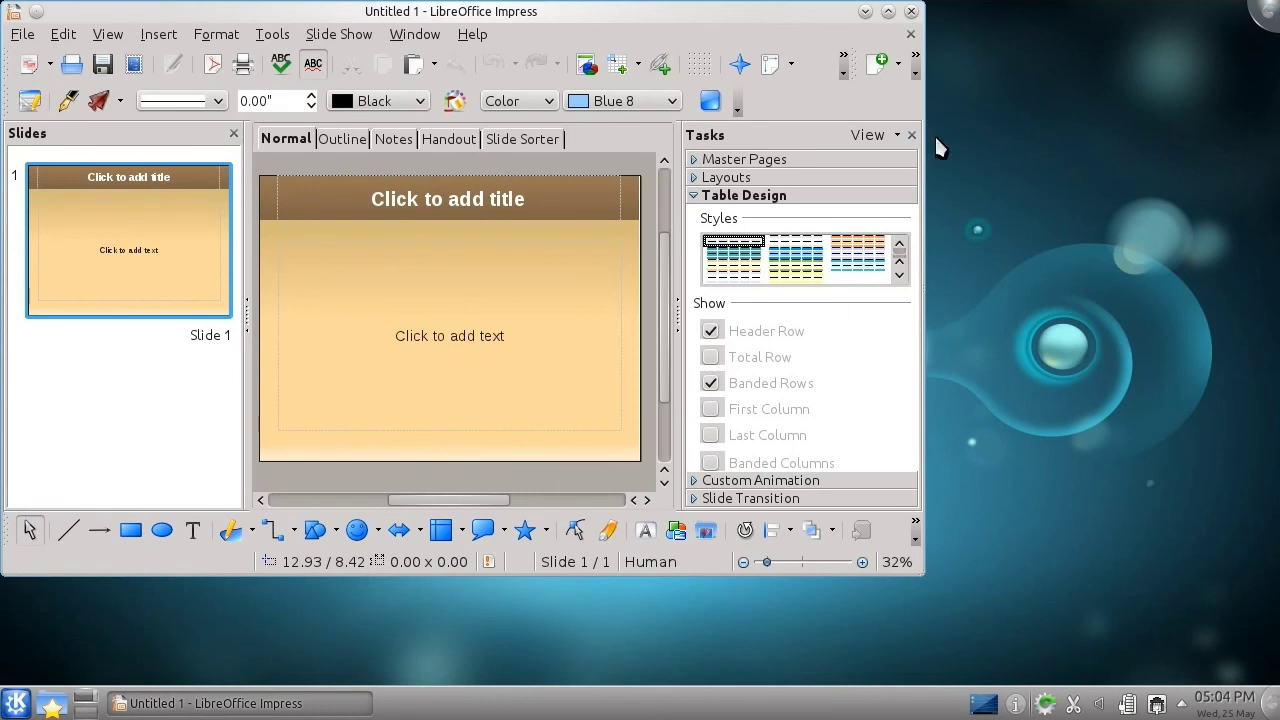
{"action": "left_click", "coordinate": [911, 12]}
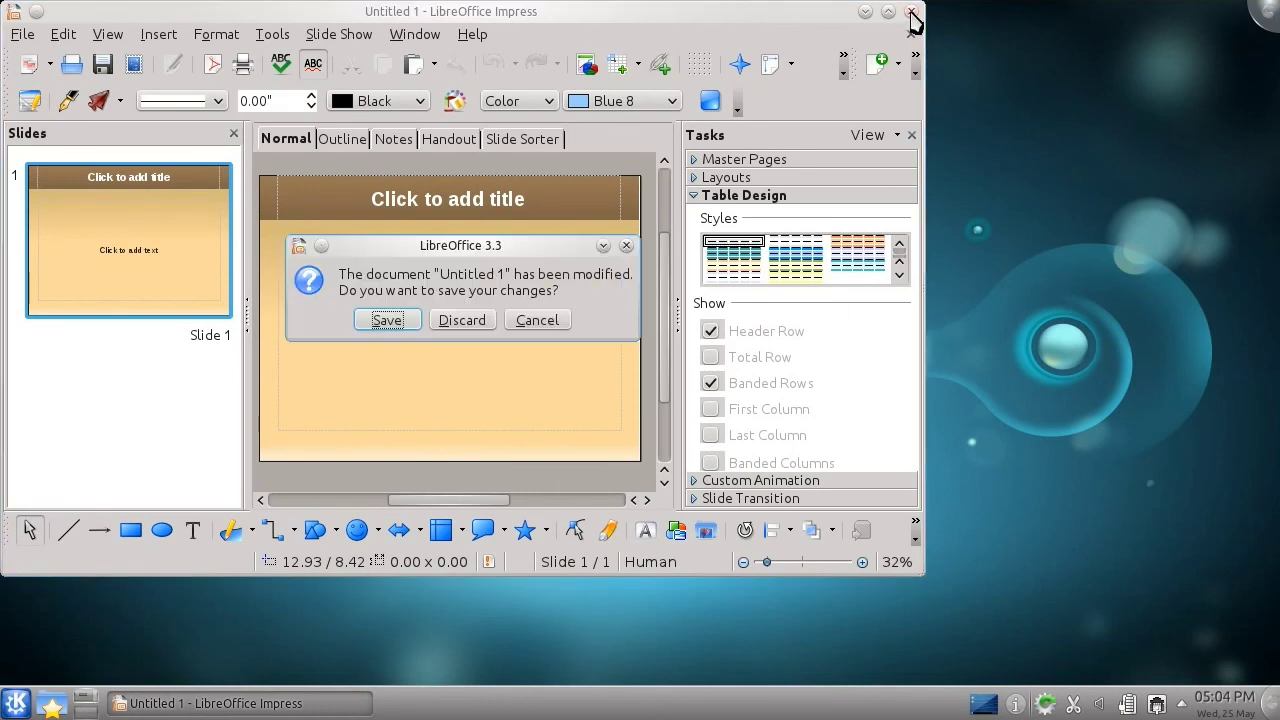
{"action": "left_click", "coordinate": [478, 322]}
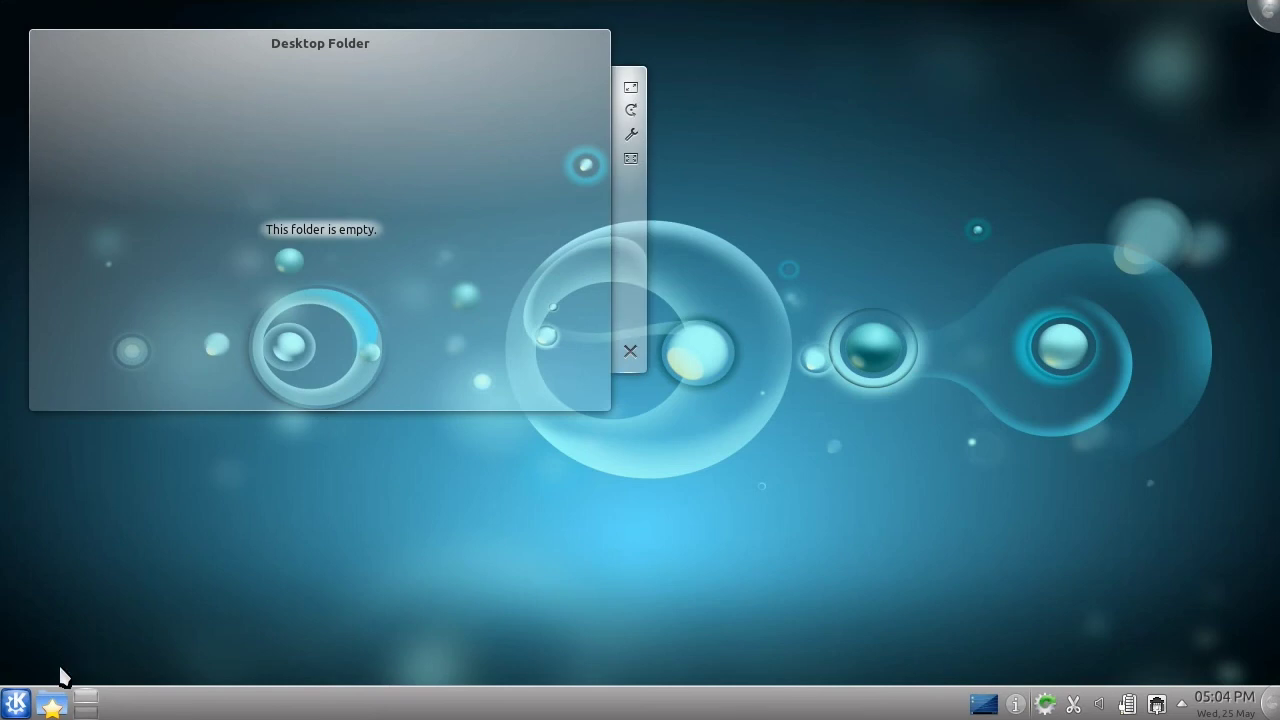
Open the KDE Help Center from the launcher's applications and display the Welcome to Kubuntu page of the Kubuntu Documentation
{"action": "left_click", "coordinate": [14, 706]}
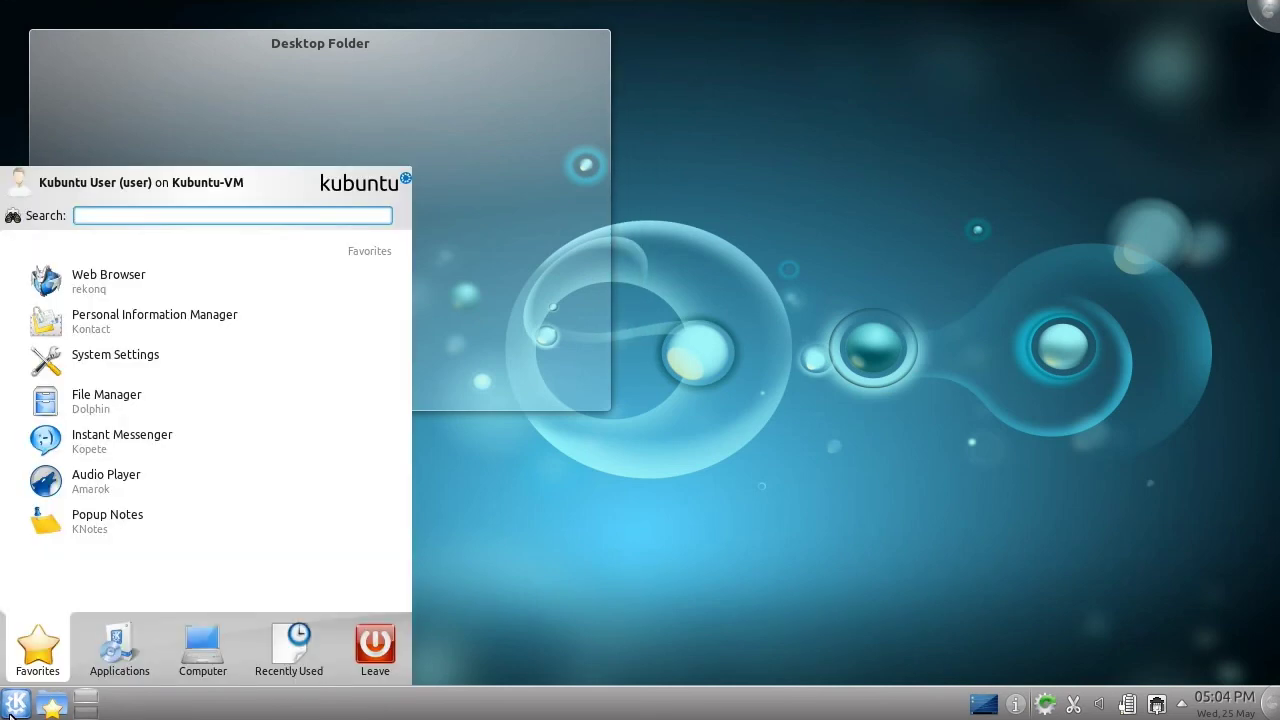
{"action": "left_click", "coordinate": [116, 650]}
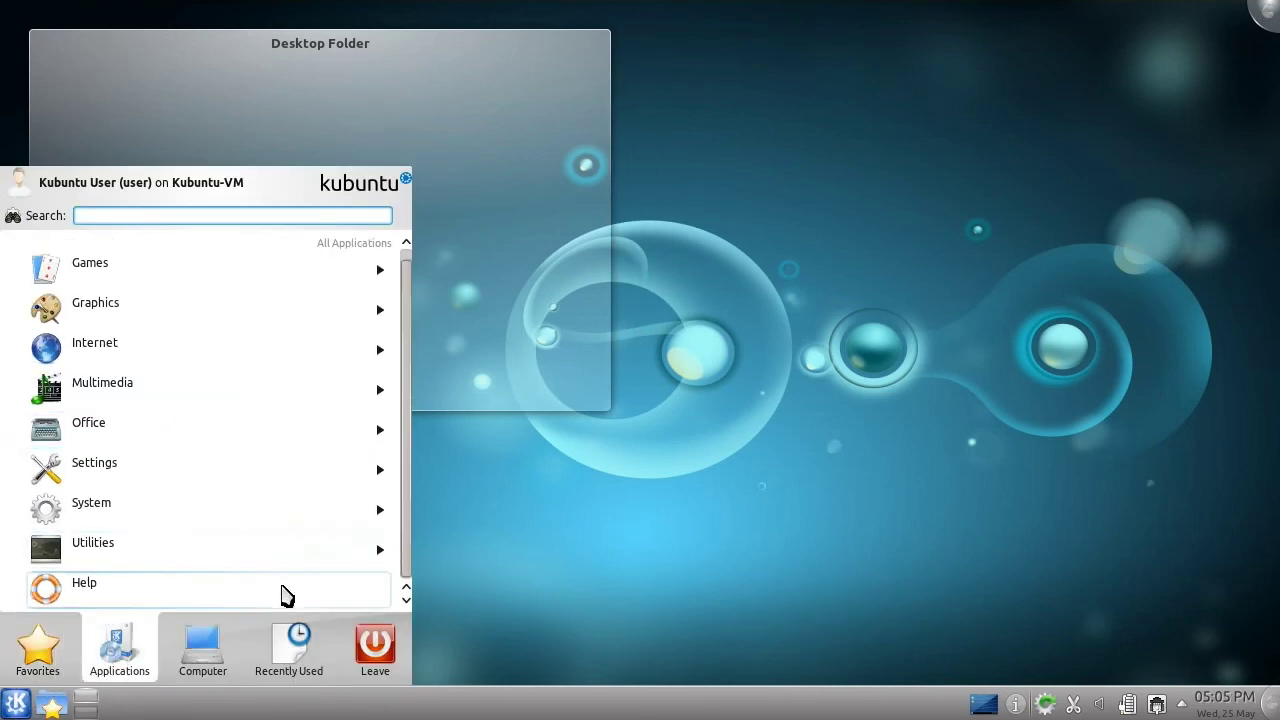
{"action": "left_click", "coordinate": [276, 601]}
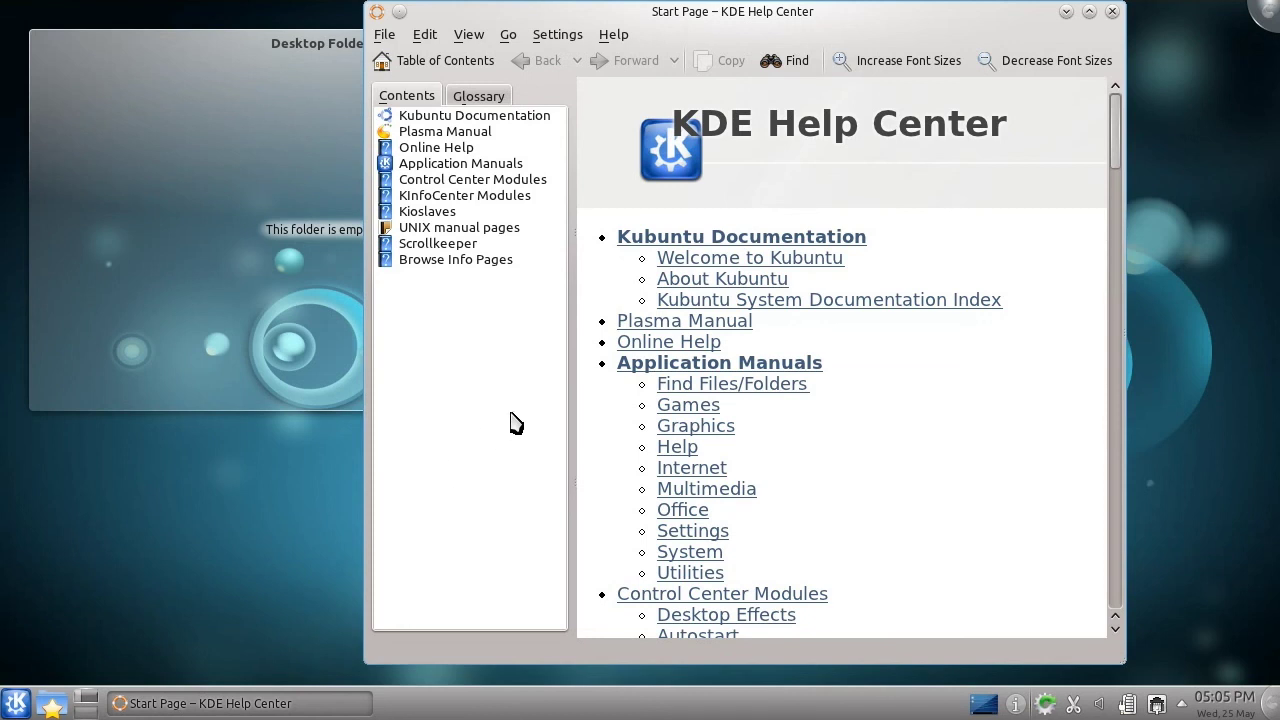
{"action": "left_click", "coordinate": [755, 243]}
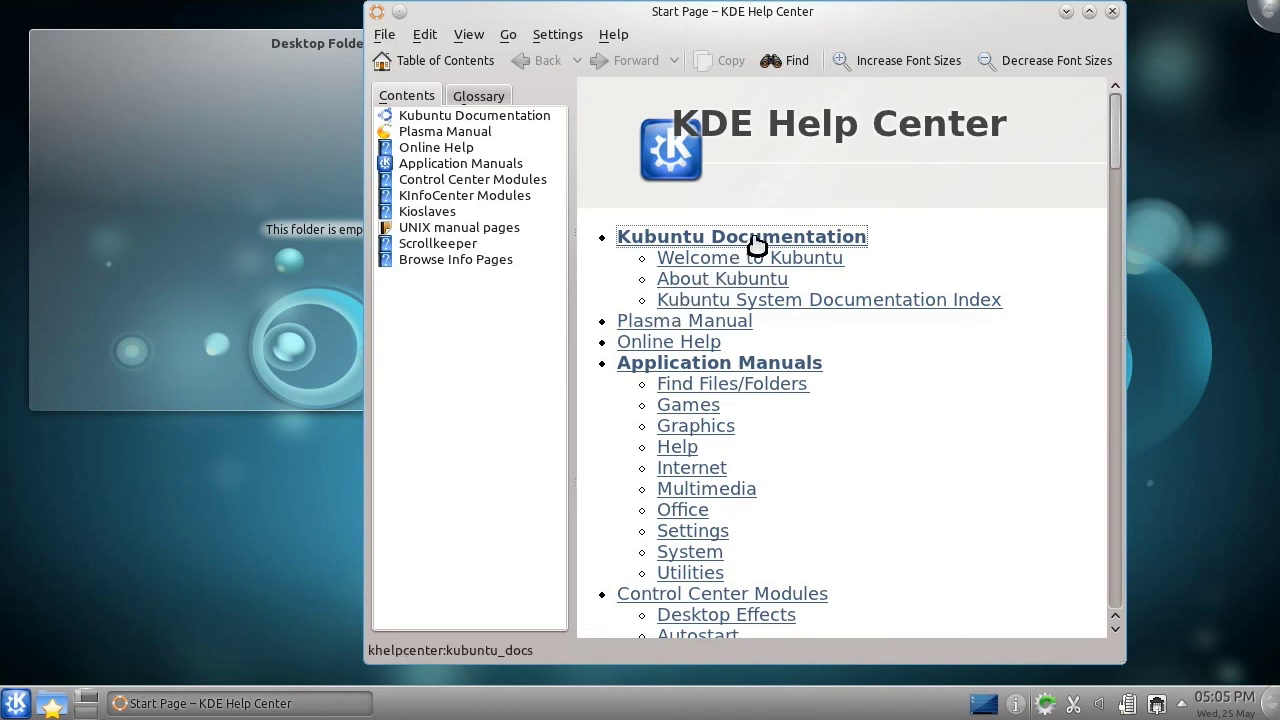
{"action": "left_click", "coordinate": [750, 241]}
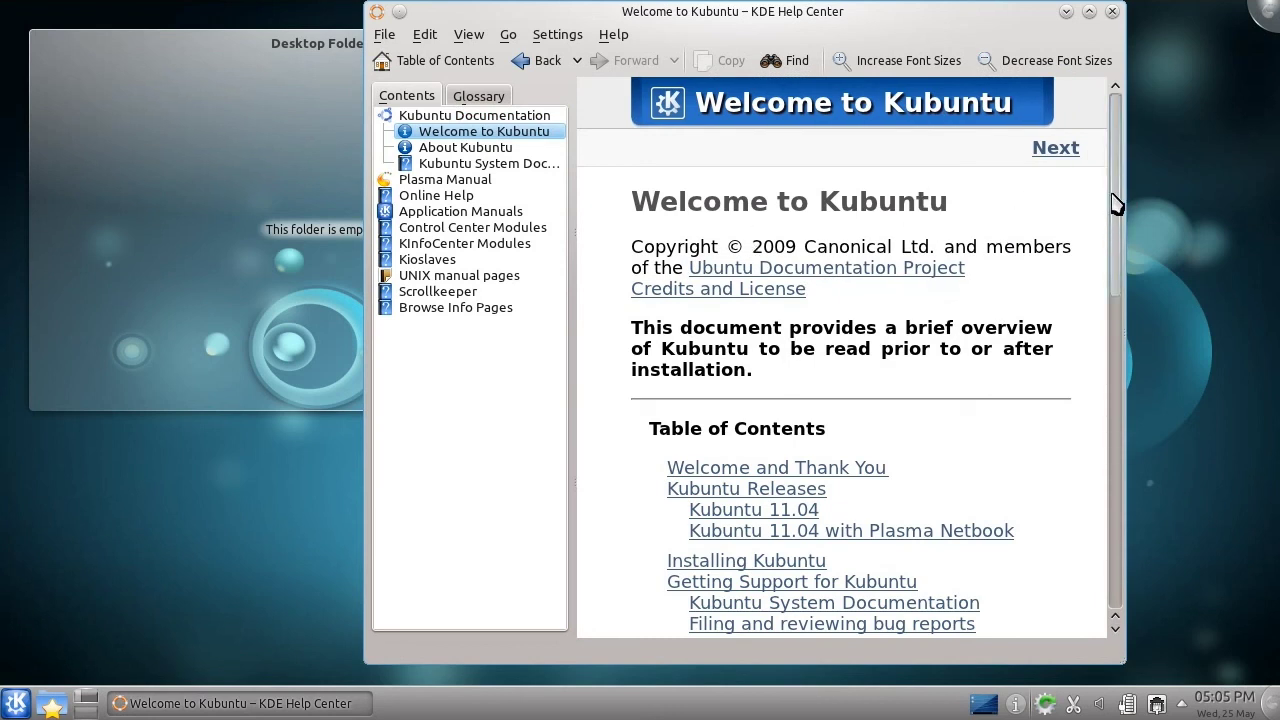
Look through the Application Manuals and the Help manual in the maximized Help Center, and close it
{"action": "left_click", "coordinate": [1089, 11]}
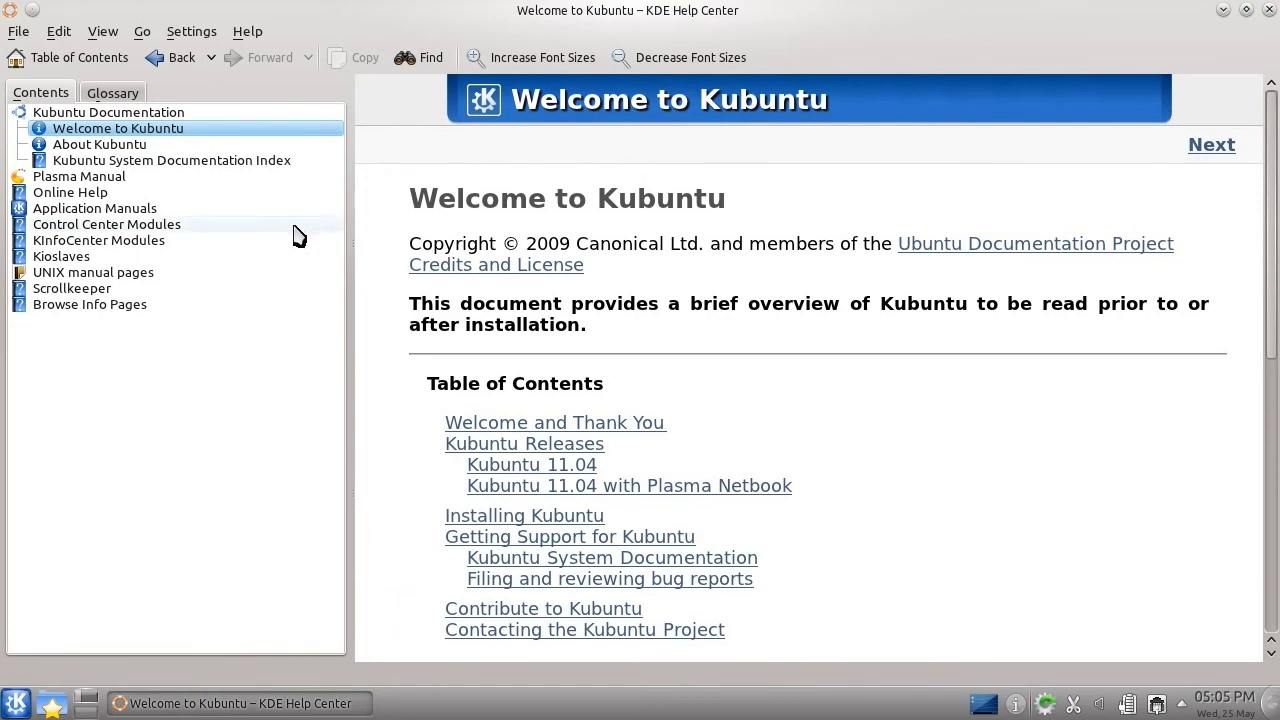
{"action": "left_click", "coordinate": [218, 212]}
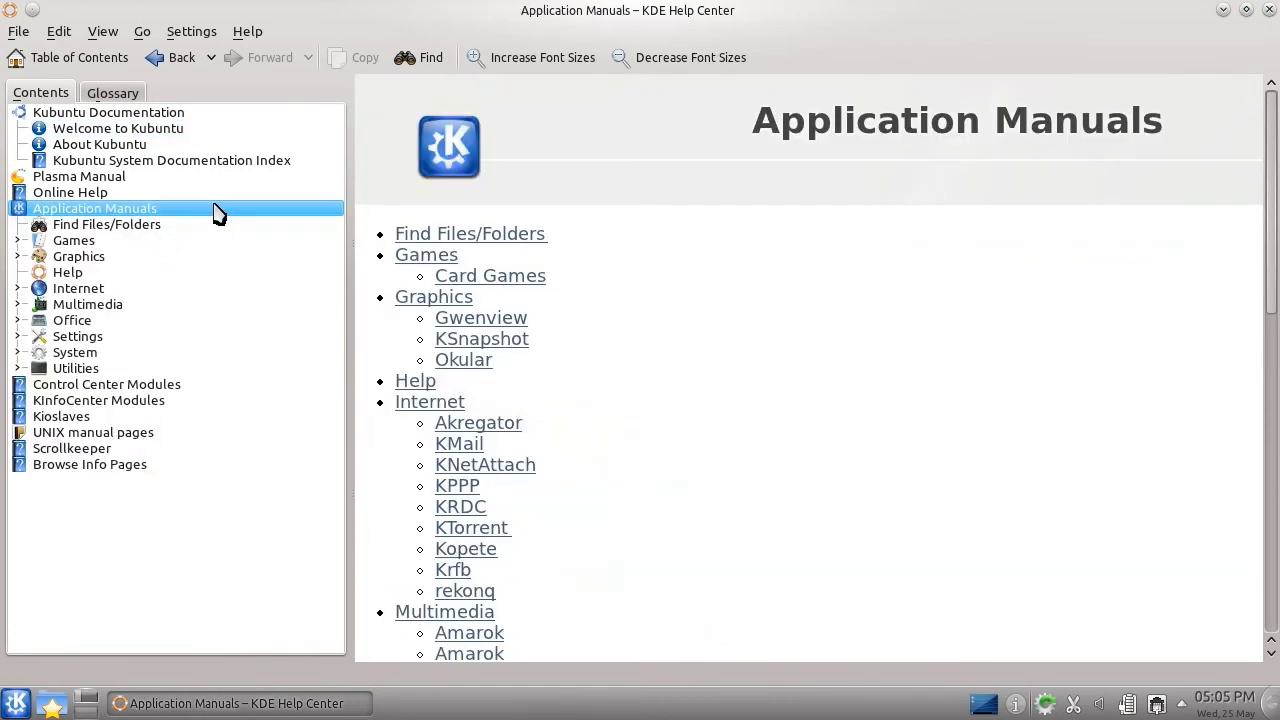
{"action": "left_click", "coordinate": [60, 276]}
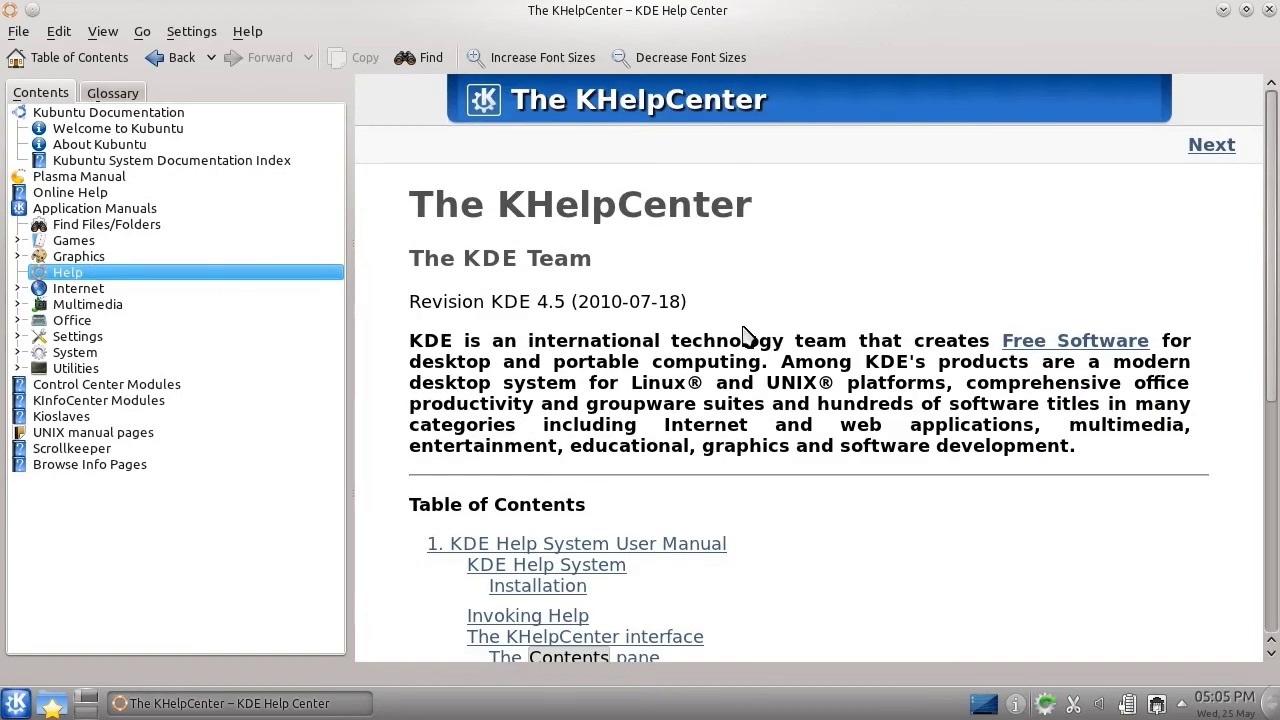
{"action": "left_click", "coordinate": [1270, 10]}
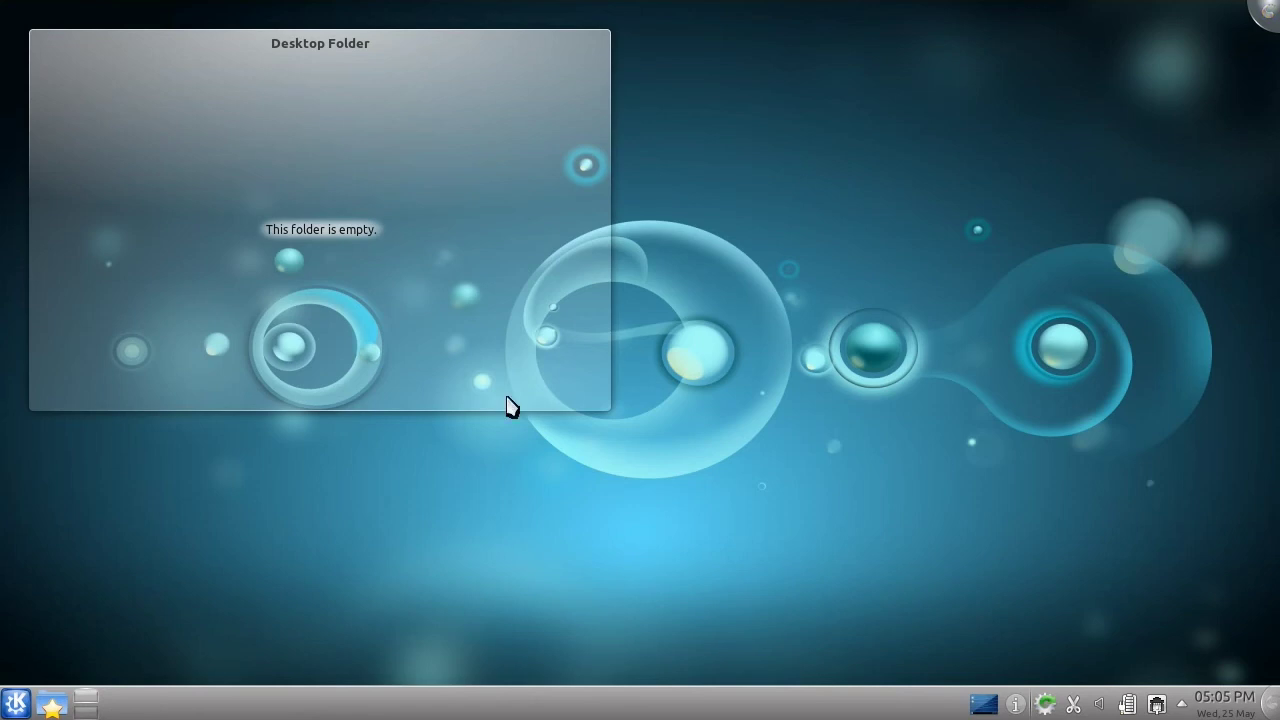
Launch the Quassel IRC client from the launcher's Internet applications
{"action": "left_click", "coordinate": [16, 703]}
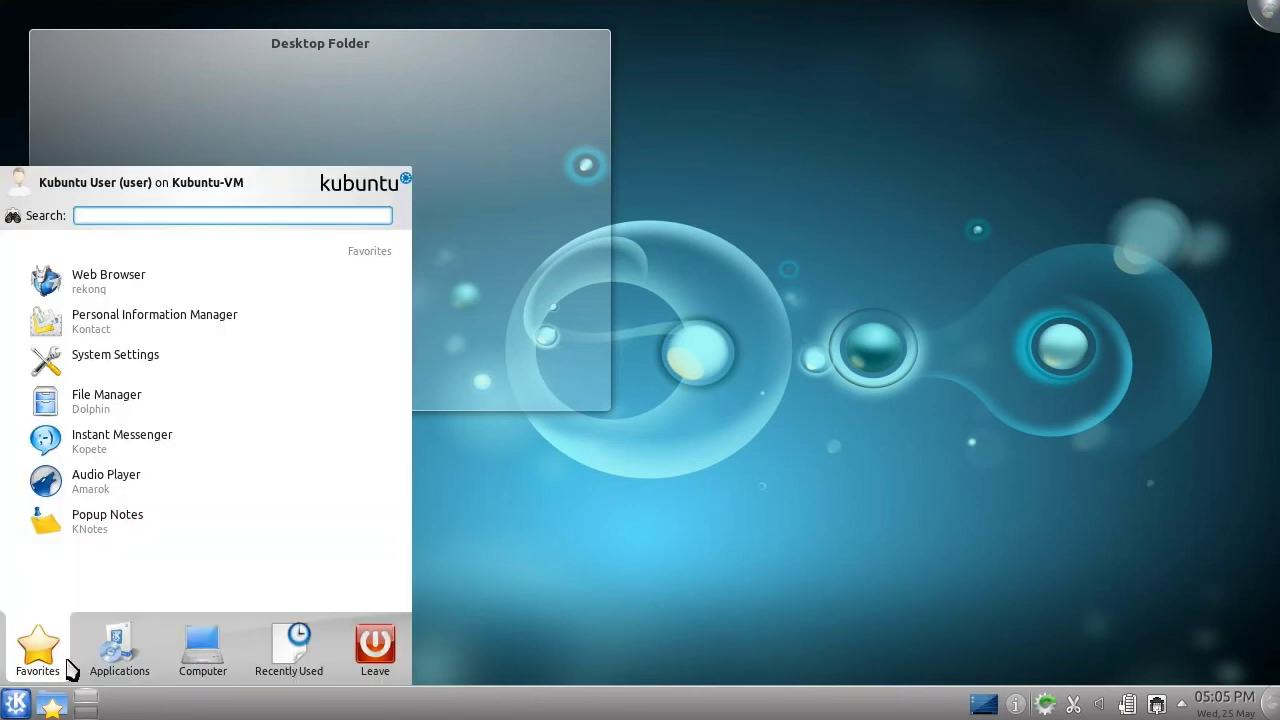
{"action": "left_click", "coordinate": [118, 663]}
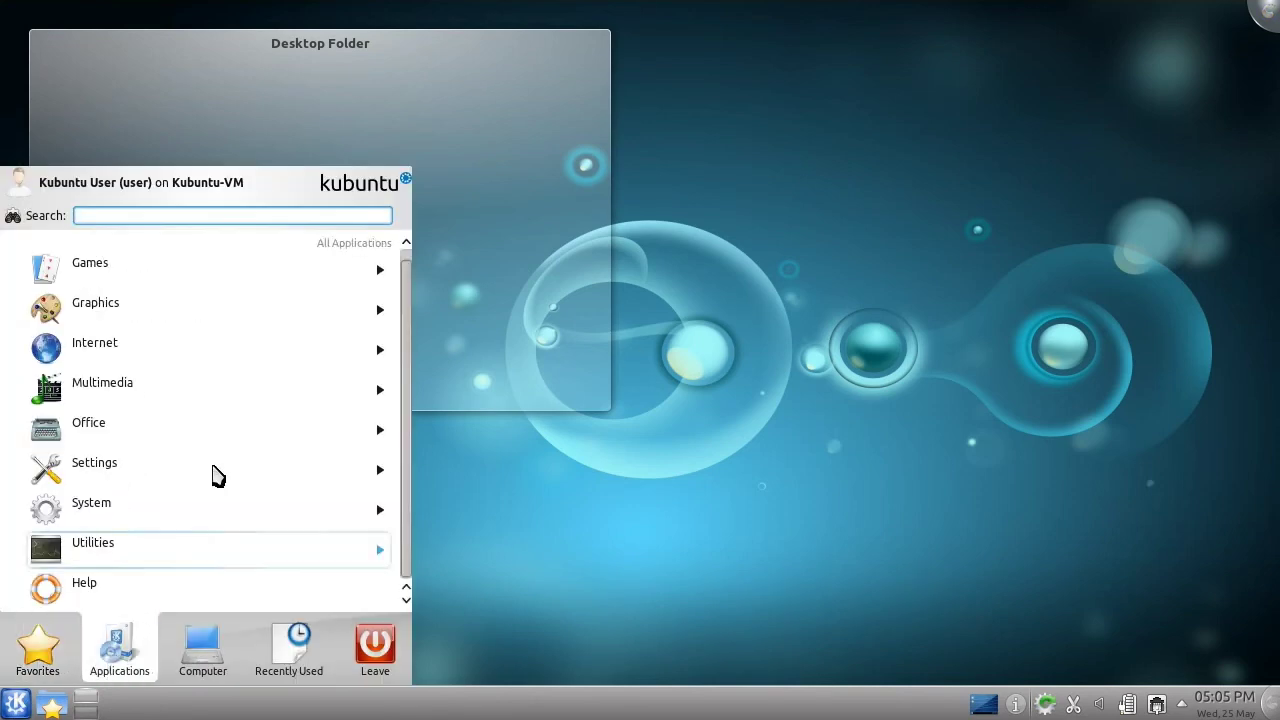
{"action": "left_click", "coordinate": [259, 361]}
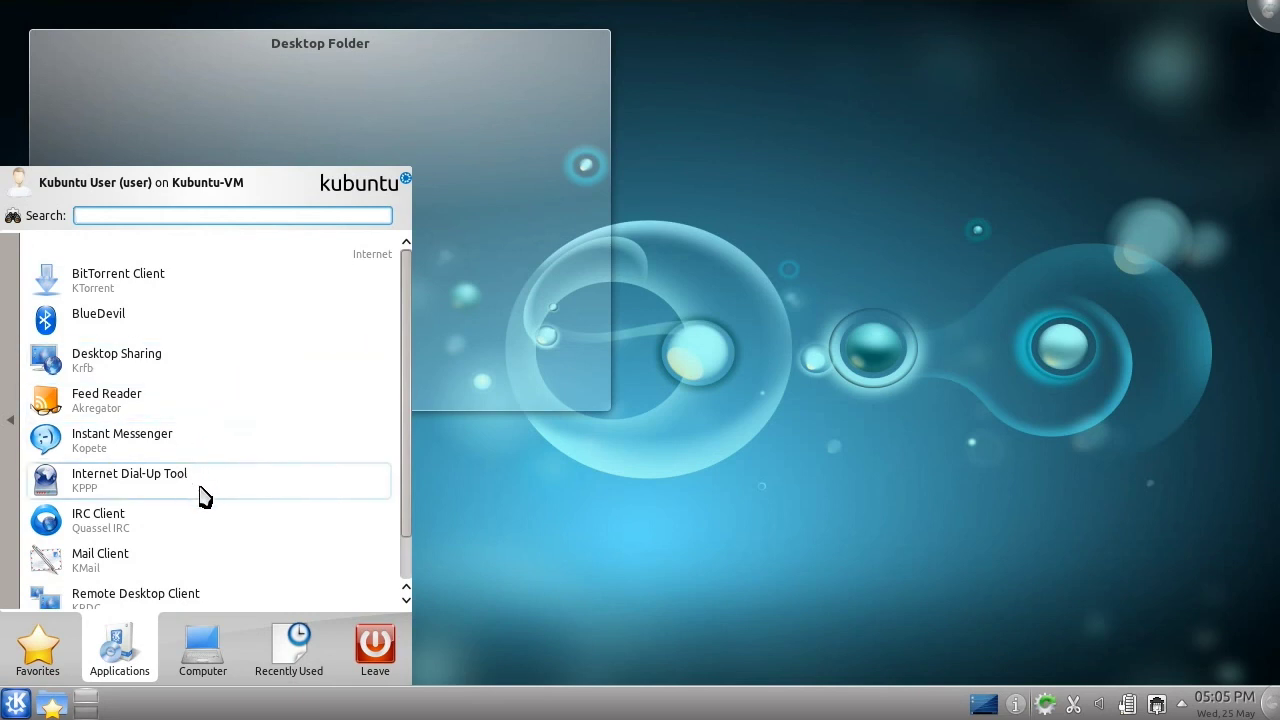
{"action": "left_click", "coordinate": [216, 519]}
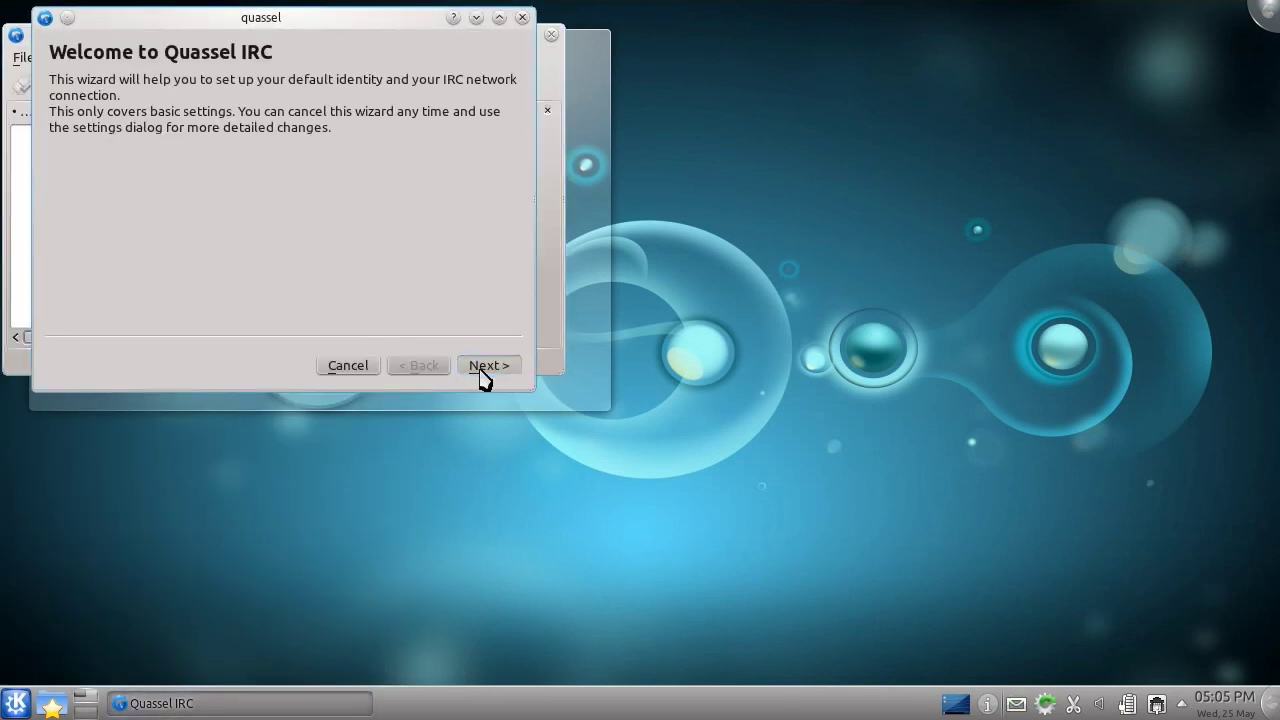
Complete the Quassel setup wizard with the default identity and the Kubuntu IRC network, saving the settings and connecting
{"action": "left_click", "coordinate": [484, 372]}
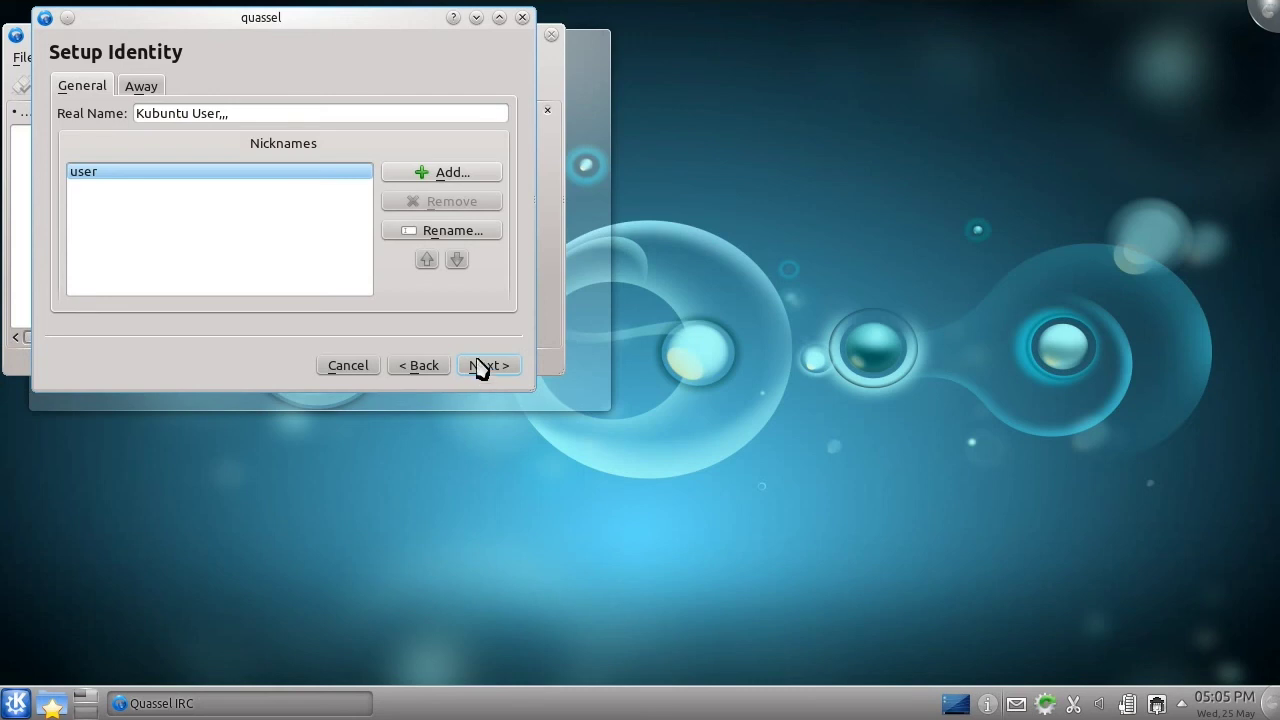
{"action": "left_click", "coordinate": [480, 368]}
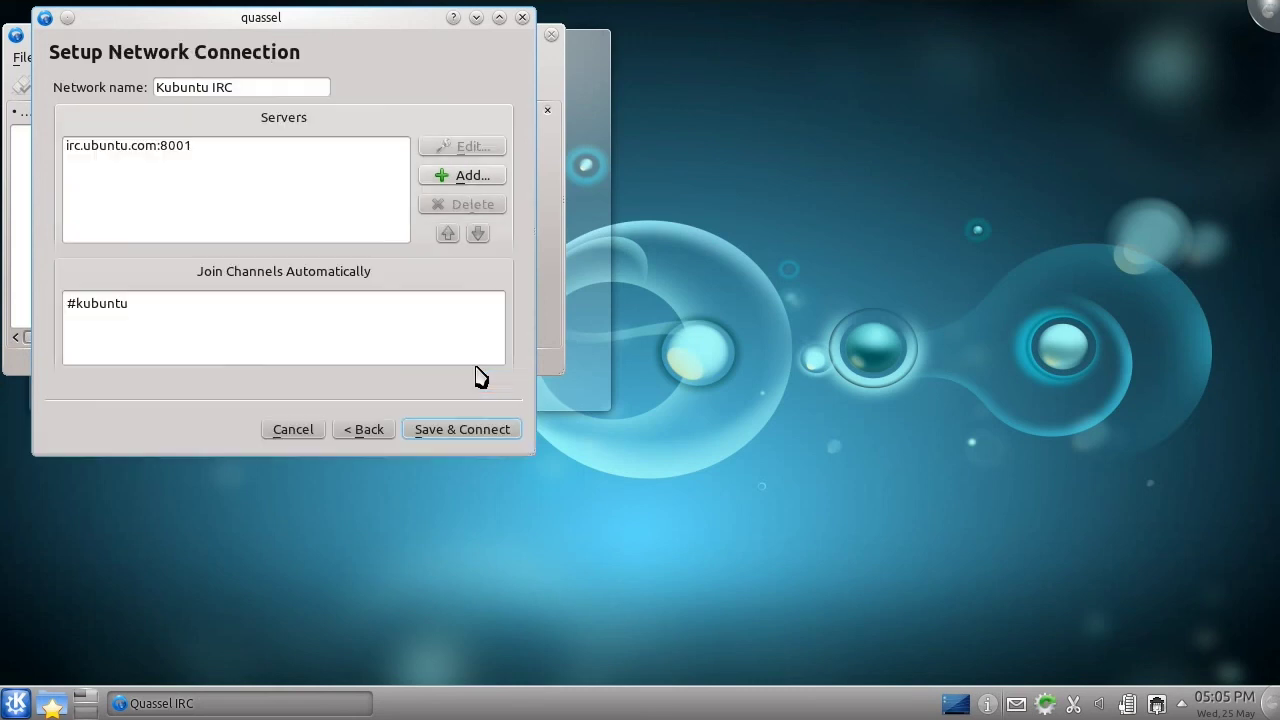
{"action": "left_click", "coordinate": [491, 436]}
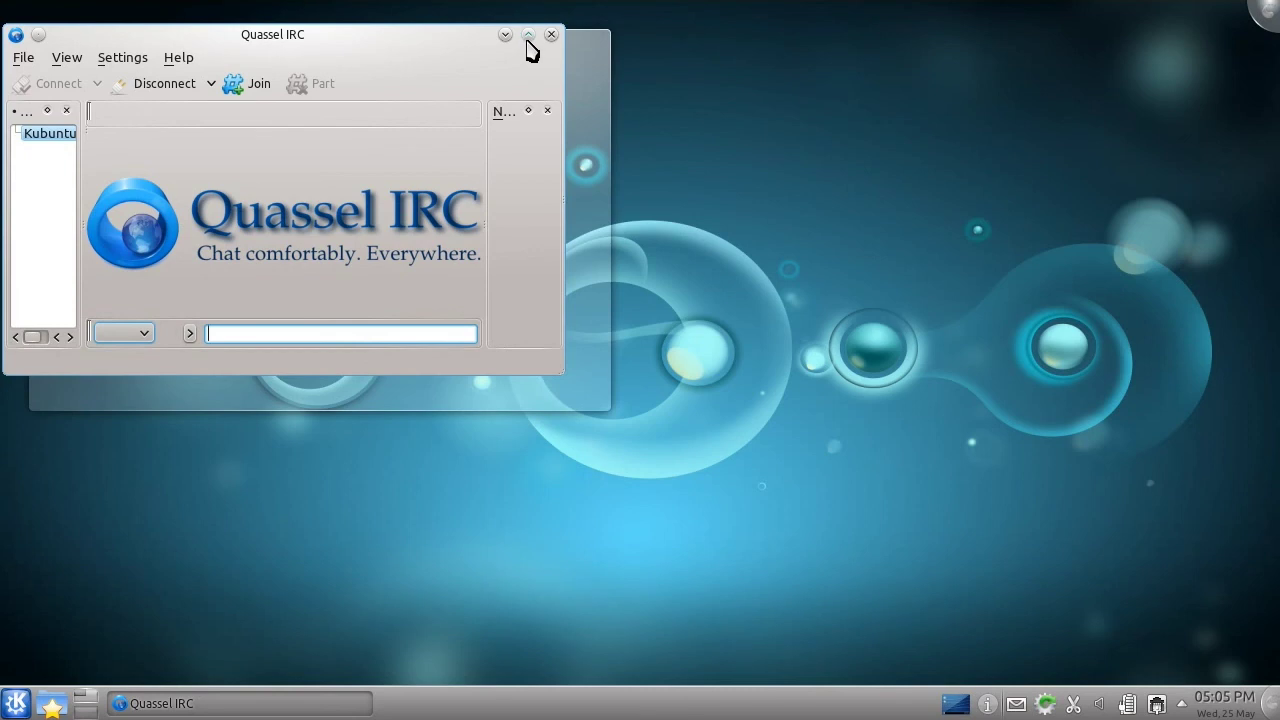
Maximize the Quassel IRC window and widen the chat list so the full network name fits
{"action": "left_click", "coordinate": [527, 38]}
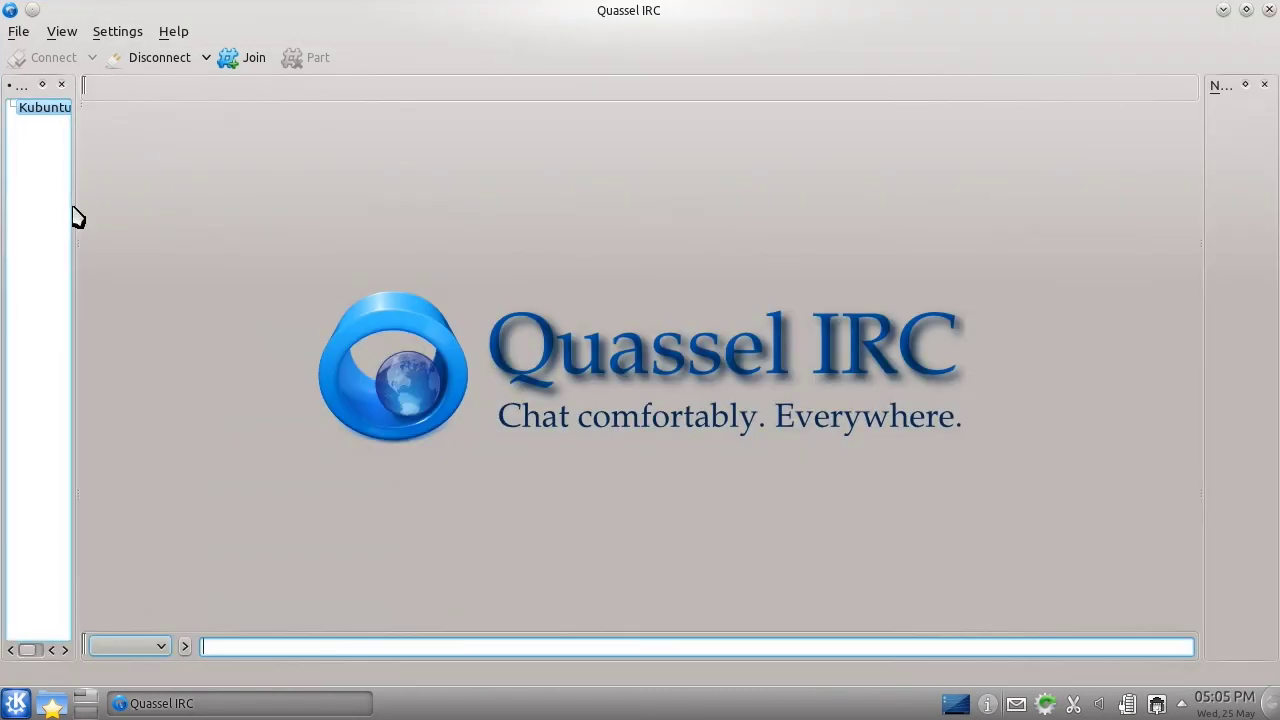
{"action": "left_click_drag", "start_coordinate": [74, 217], "coordinate": [106, 209]}
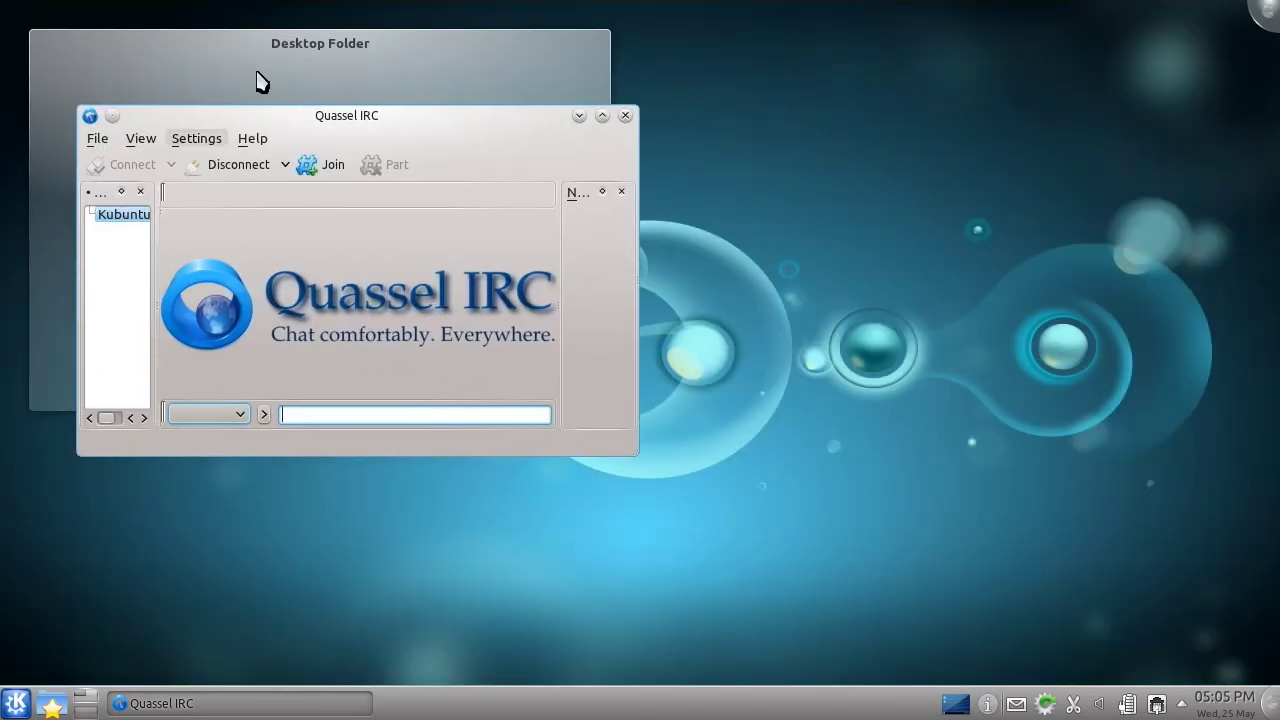
{"action": "left_click_drag", "start_coordinate": [250, 120], "coordinate": [276, 2]}
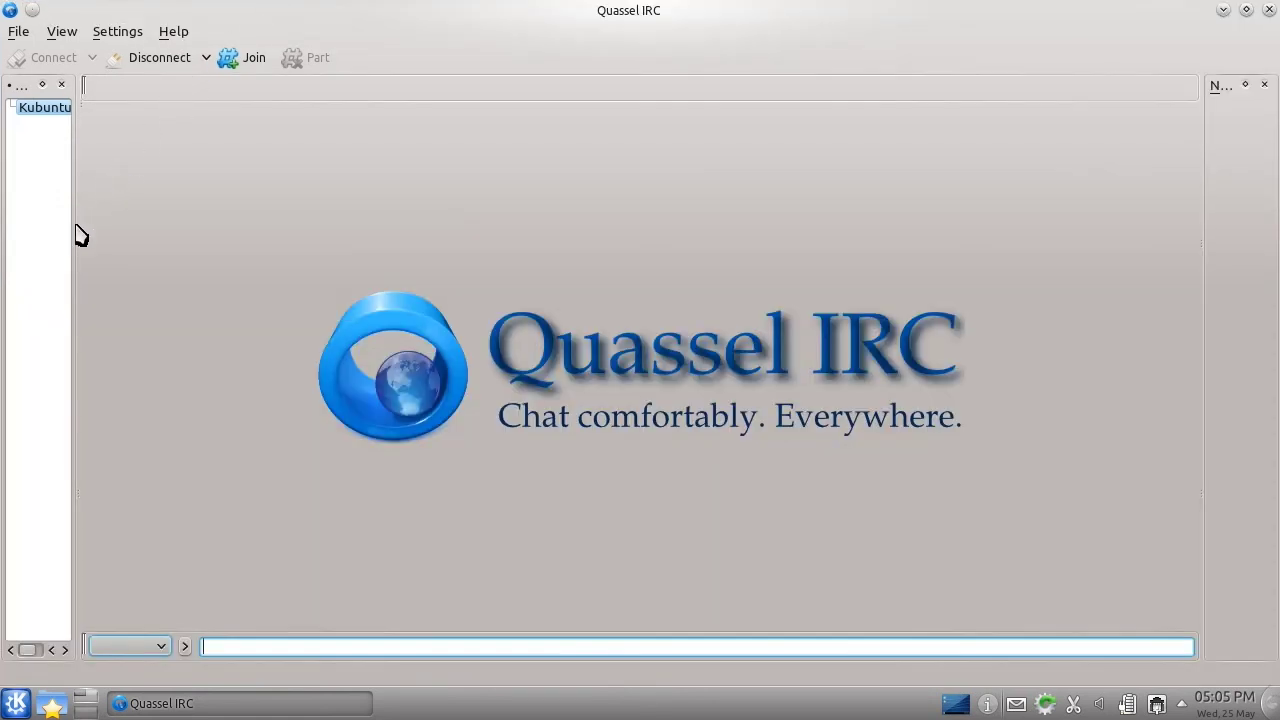
{"action": "left_click_drag", "start_coordinate": [77, 223], "coordinate": [153, 233]}
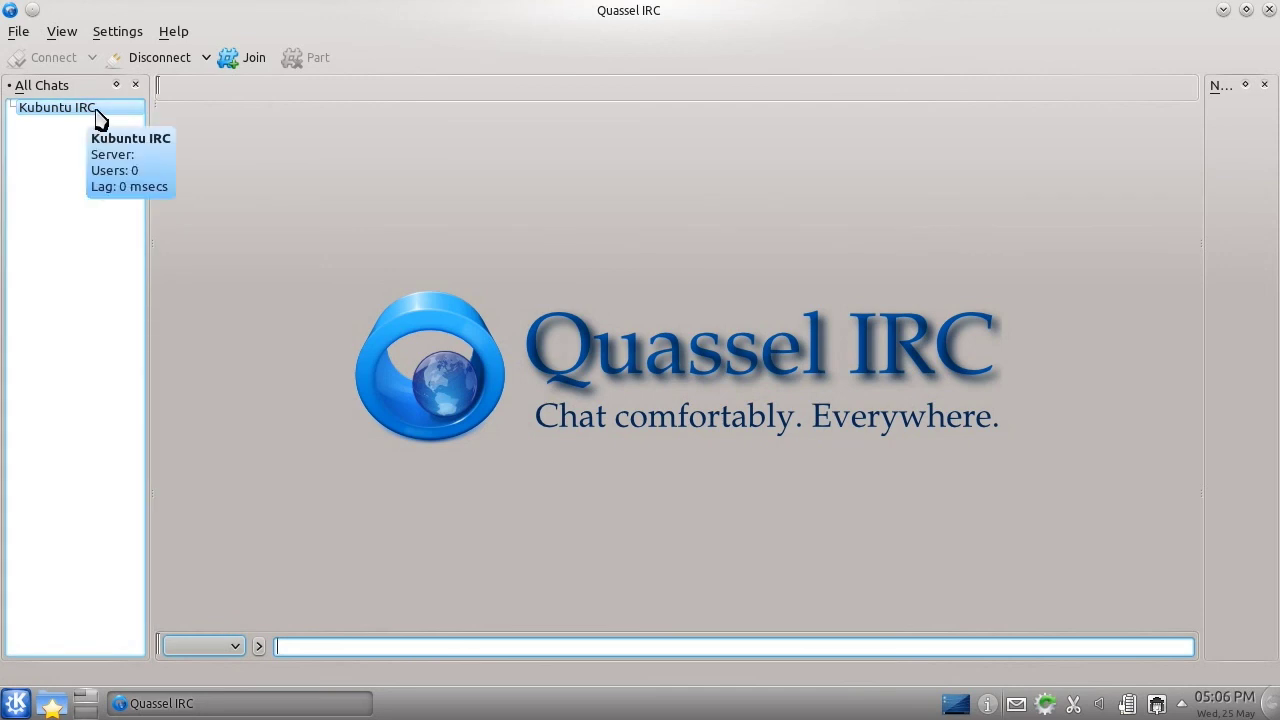